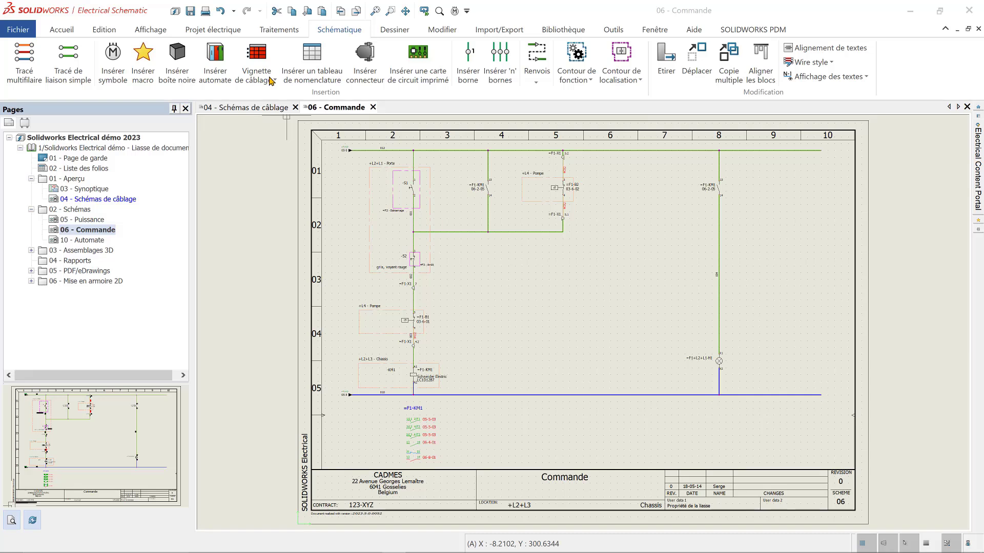
- Show the Vignette de câblage insertion options on the 06 - Commande sheet
{"action": "left_click", "coordinate": [270, 81]}
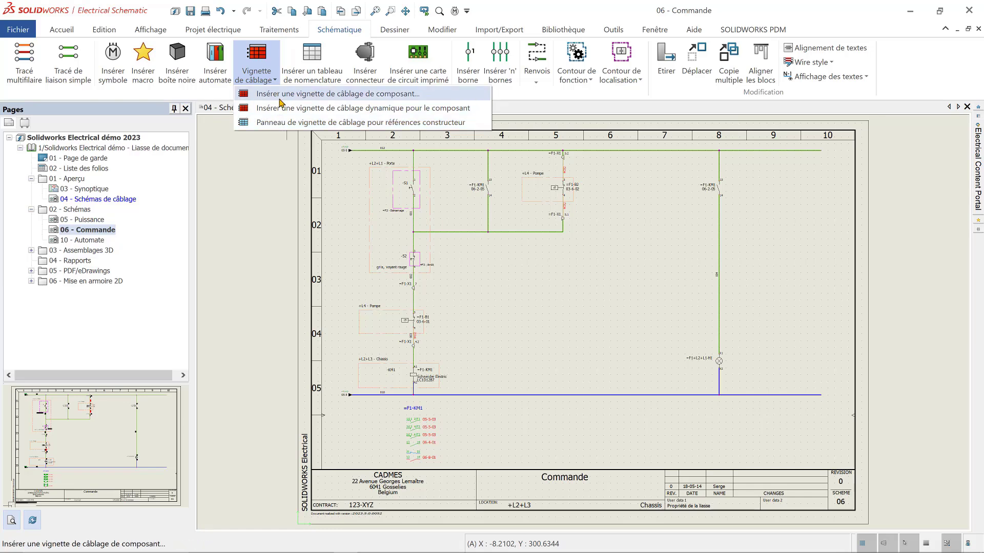
- Choose the Représentation contacteur symbol from Contacteurs, relais for a component wiring vignette
{"action": "left_click", "coordinate": [280, 95]}
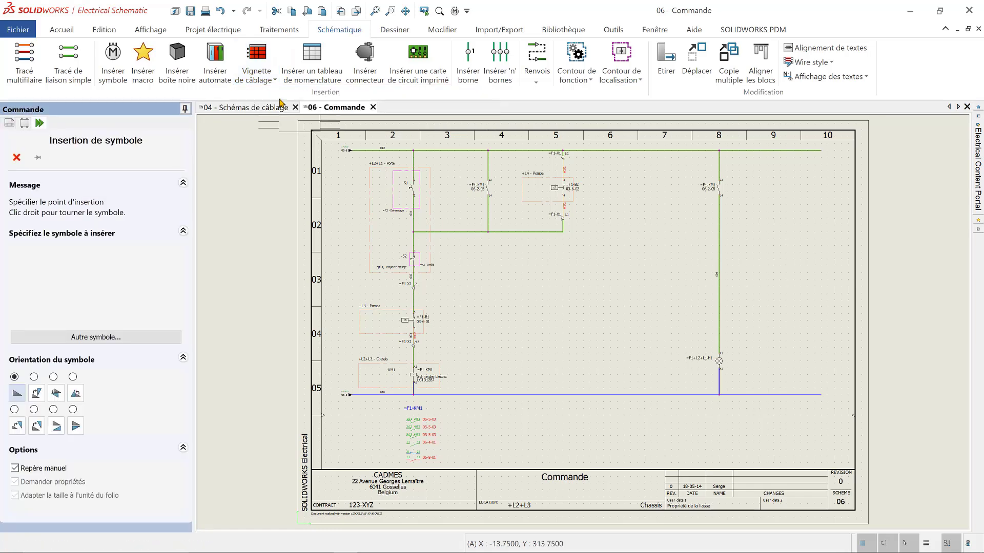
{"action": "left_click", "coordinate": [142, 339]}
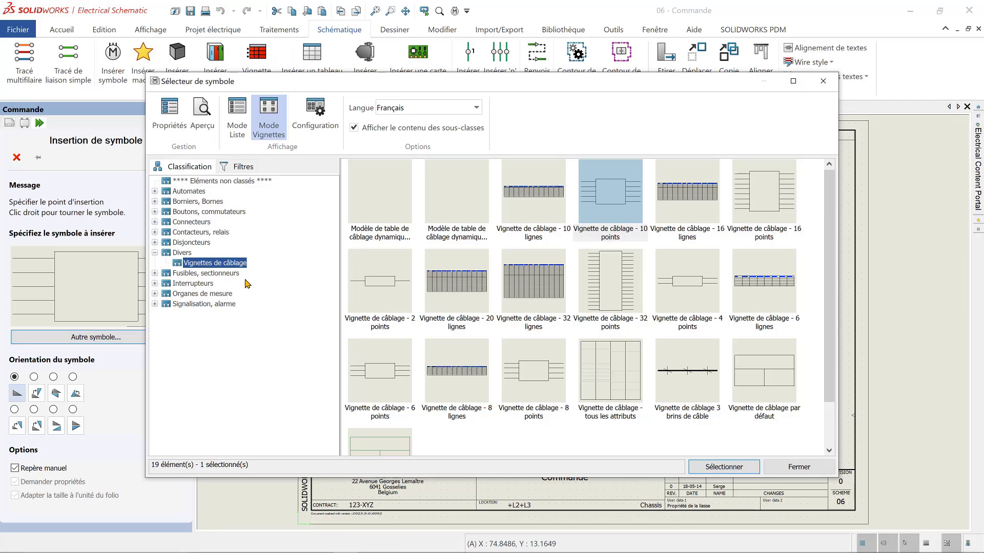
{"action": "left_click", "coordinate": [186, 182]}
{"action": "left_click", "coordinate": [187, 192]}
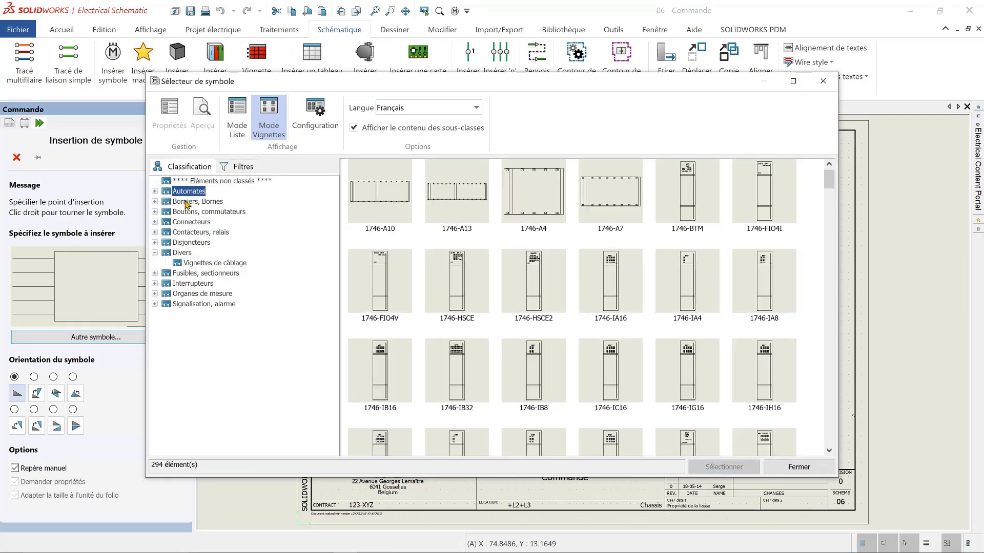
{"action": "left_click", "coordinate": [188, 203]}
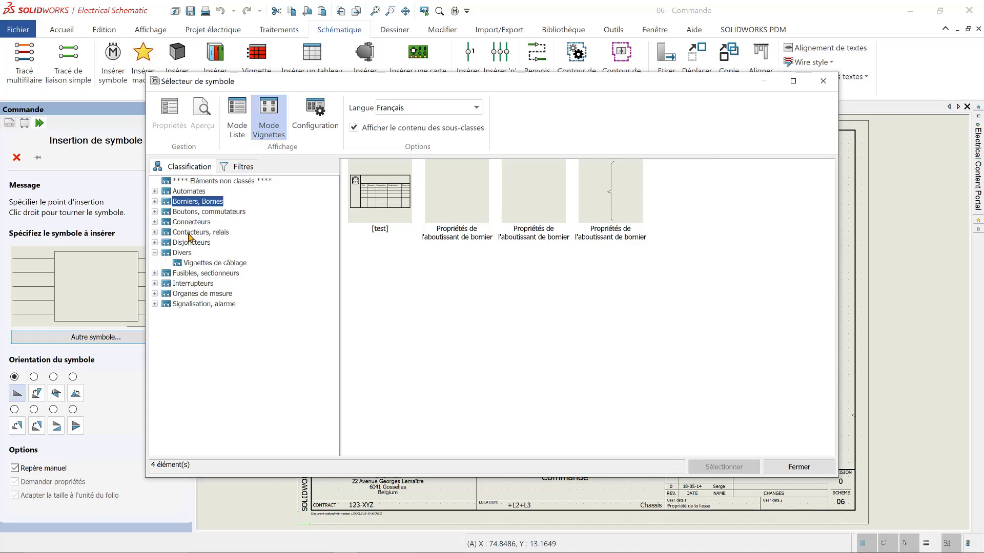
{"action": "left_click", "coordinate": [190, 275]}
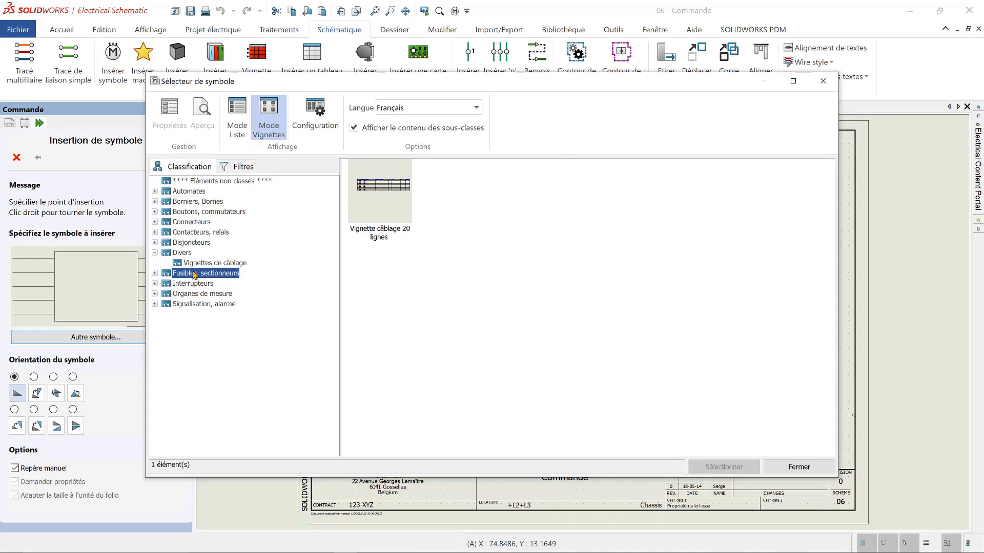
{"action": "left_click", "coordinate": [203, 232]}
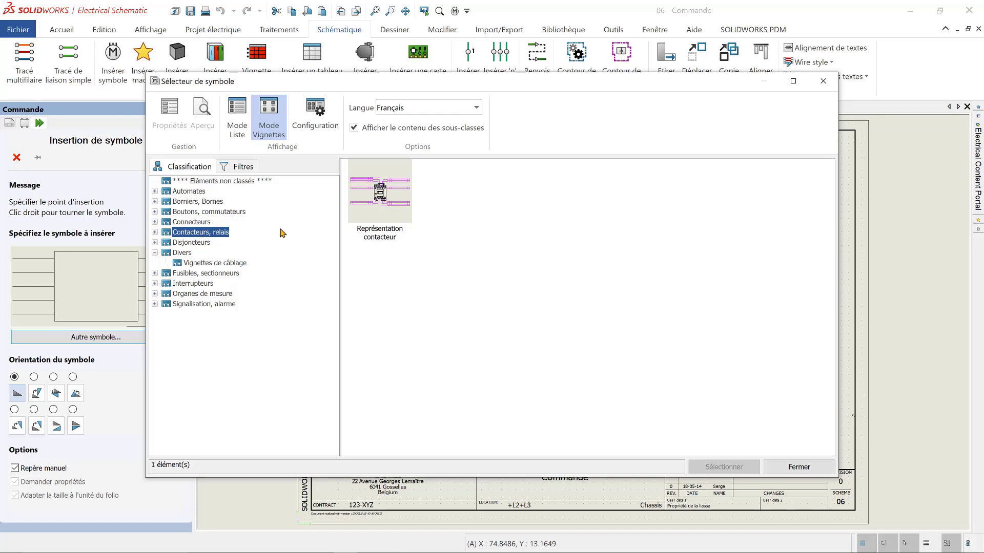
{"action": "left_click", "coordinate": [391, 205]}
{"action": "left_click", "coordinate": [759, 466]}
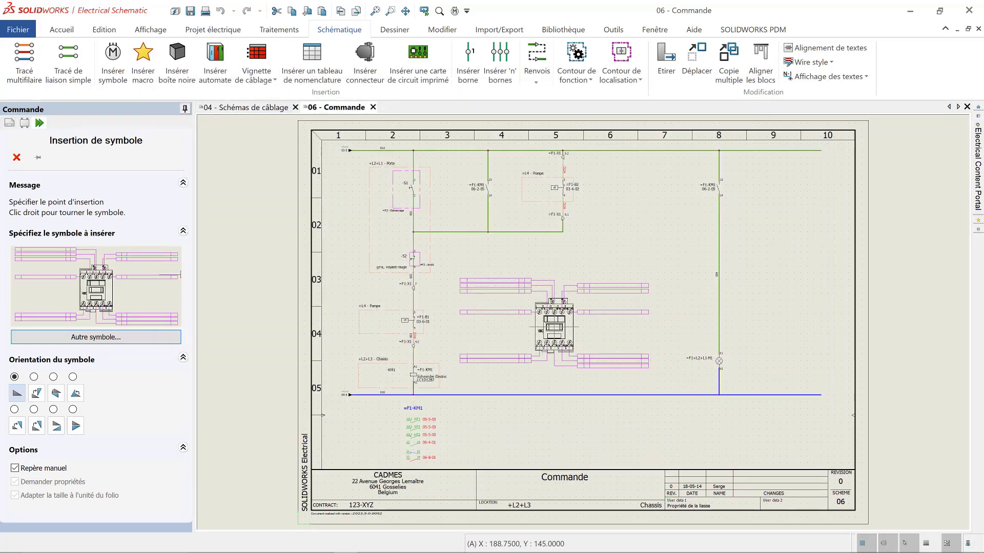
- Place the contactor vignette on 06 - Commande, linked to component =F1-KM1
{"action": "left_click", "coordinate": [554, 327]}
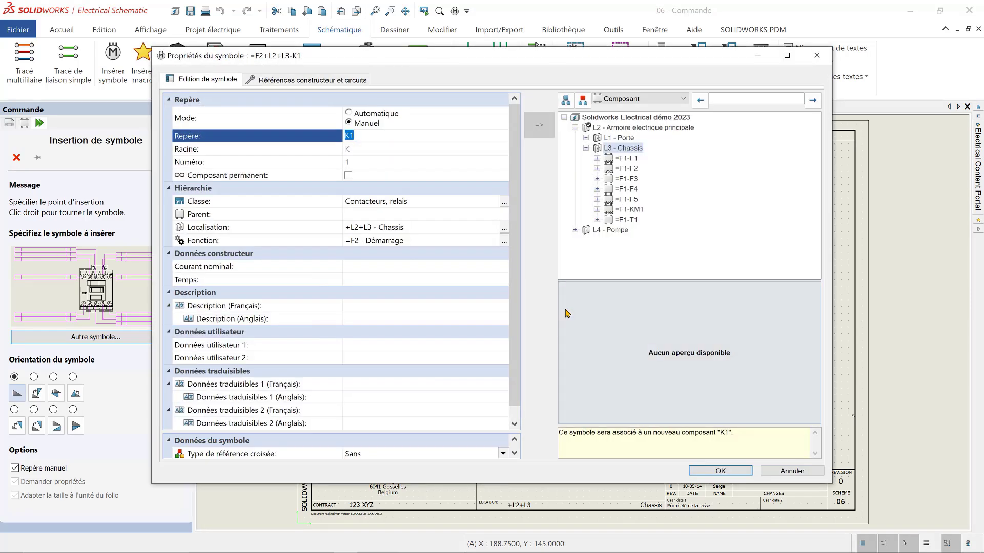
{"action": "left_click", "coordinate": [641, 211]}
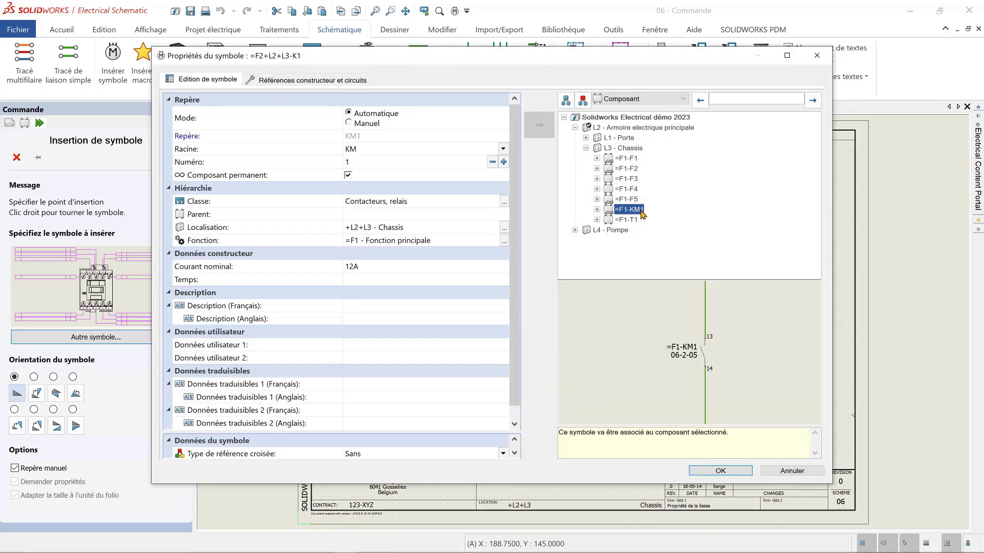
{"action": "left_click", "coordinate": [729, 471]}
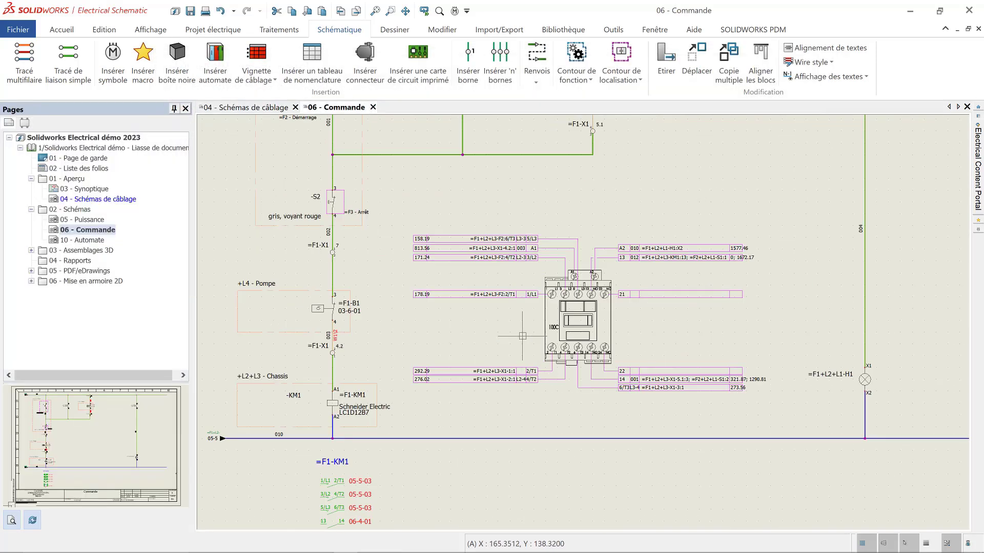
{"action": "scroll", "coordinate": [522, 336], "scroll_direction": "up", "scroll_amount": 2}
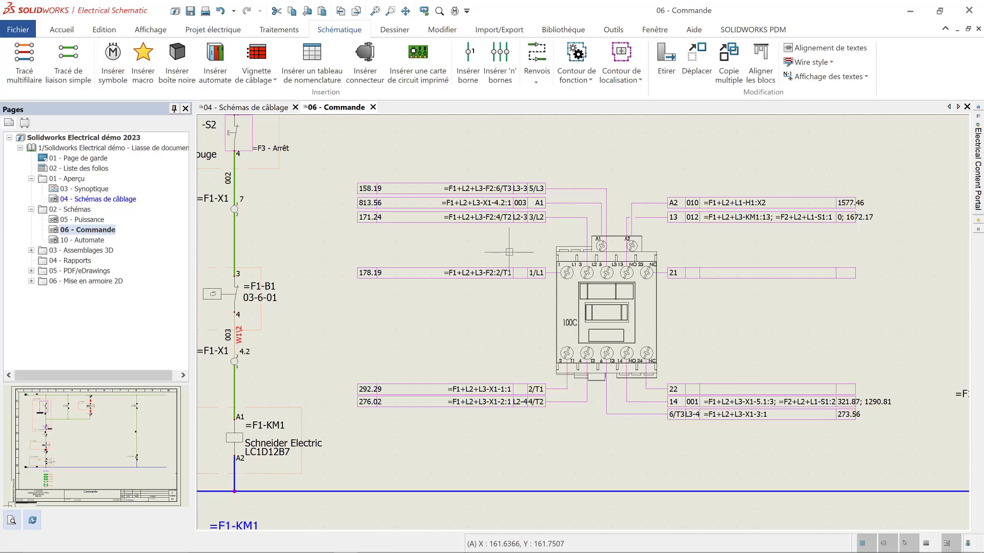
{"action": "right_click", "coordinate": [567, 250]}
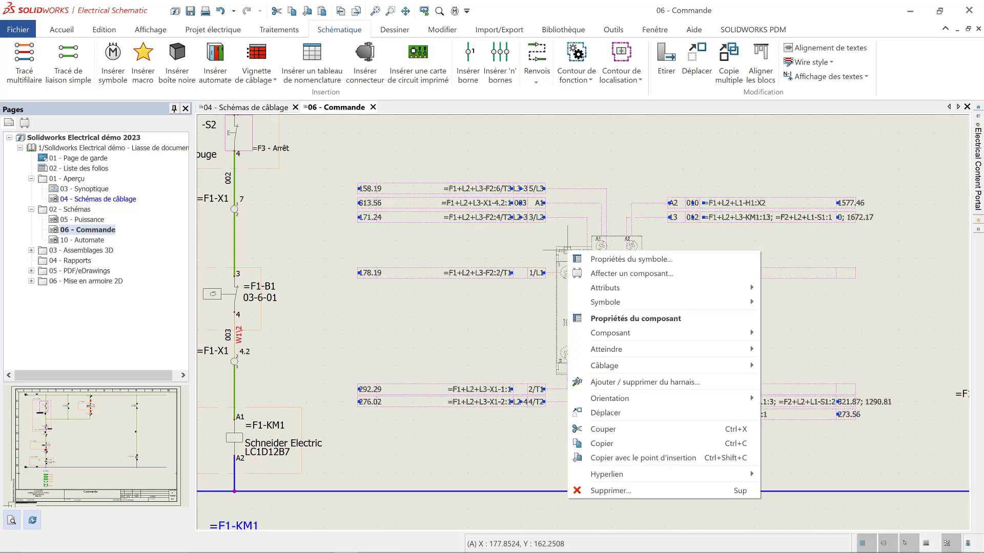
{"action": "mouse_move", "coordinate": [661, 302]}
{"action": "left_click", "coordinate": [808, 332]}
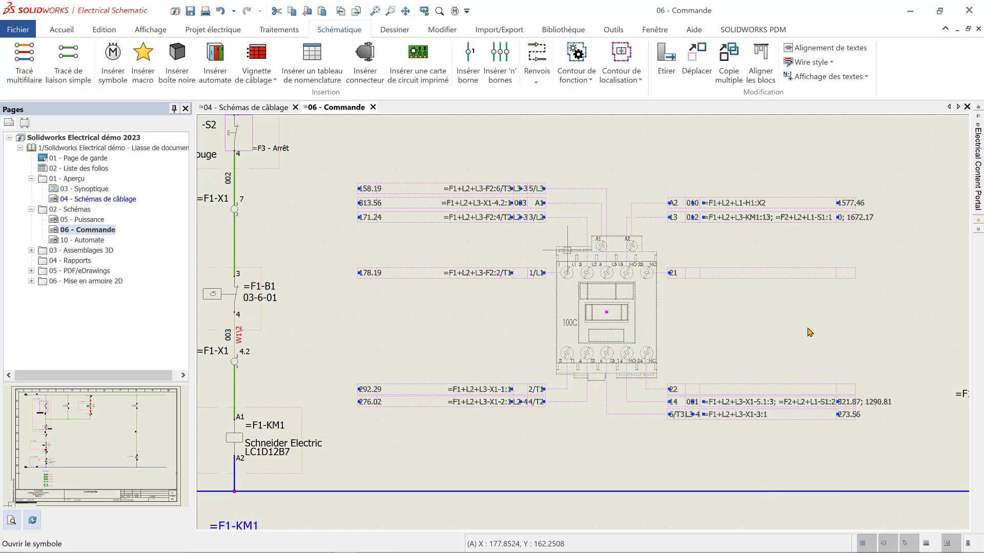
{"action": "left_click", "coordinate": [21, 148]}
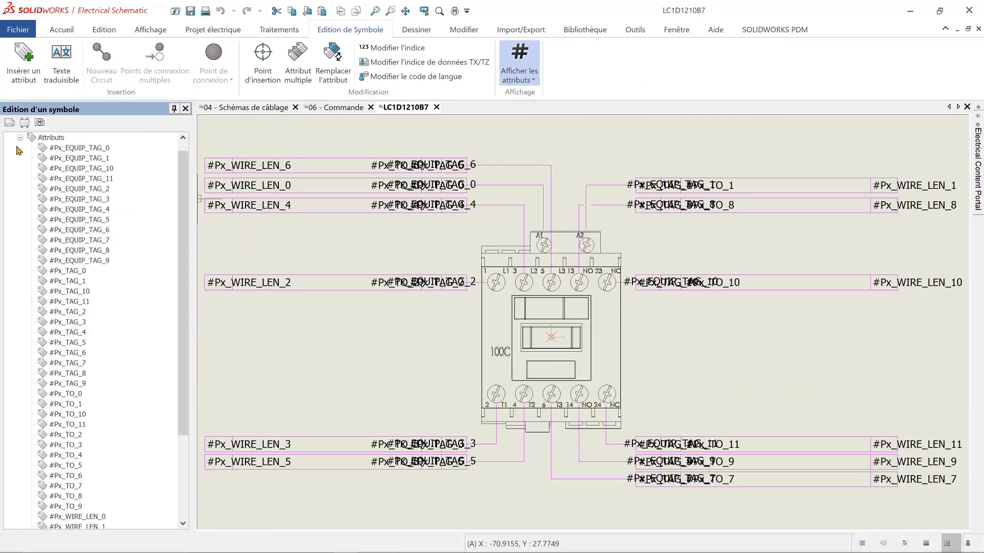
{"action": "mouse_move", "coordinate": [183, 220]}
{"action": "left_mouse_down"}
{"action": "mouse_move", "coordinate": [191, 302]}
{"action": "mouse_move", "coordinate": [185, 195]}
{"action": "left_mouse_up"}
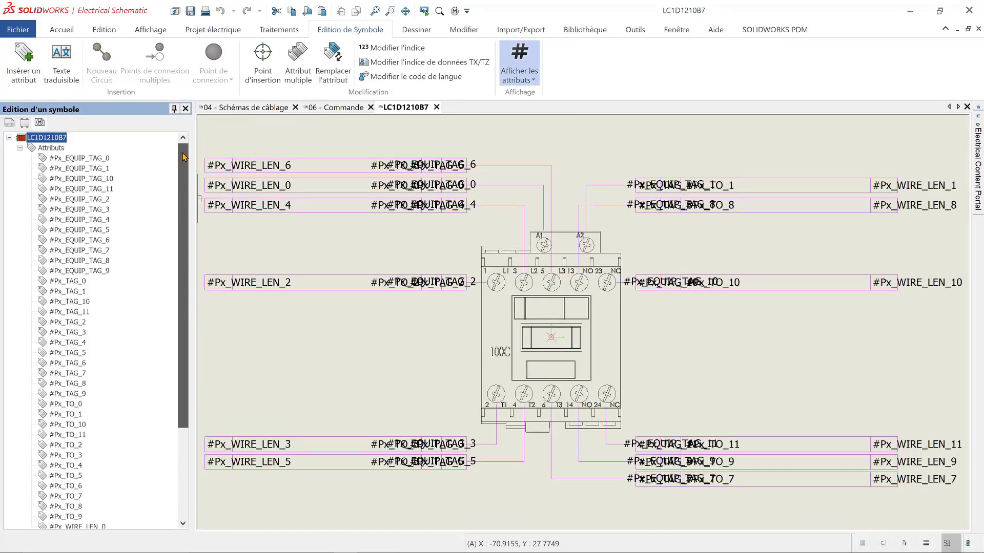
{"action": "right_click", "coordinate": [50, 148]}
{"action": "left_click", "coordinate": [76, 160]}
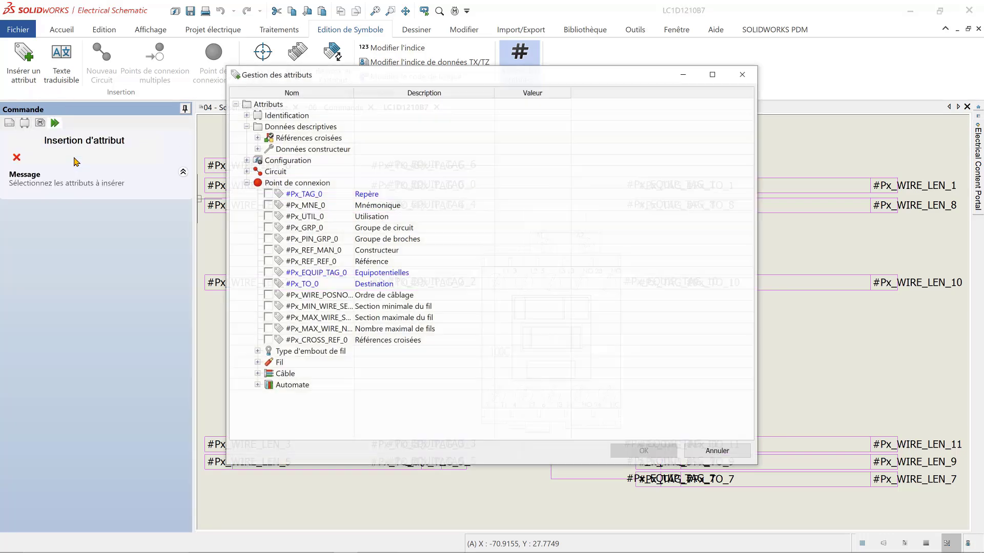
{"action": "left_click", "coordinate": [257, 363]}
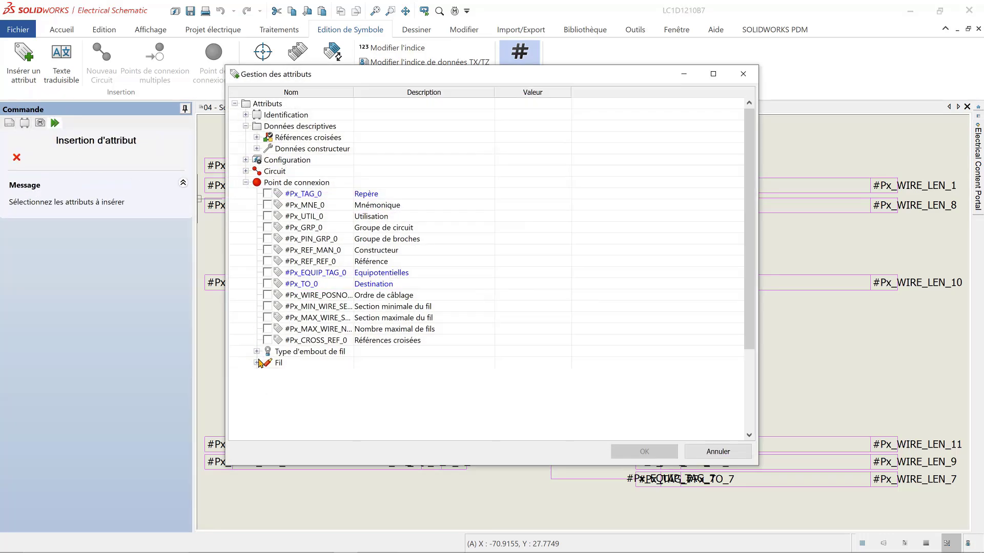
{"action": "scroll", "coordinate": [259, 362], "scroll_direction": "down", "scroll_amount": 3}
{"action": "scroll", "coordinate": [260, 362], "scroll_direction": "down", "scroll_amount": 1}
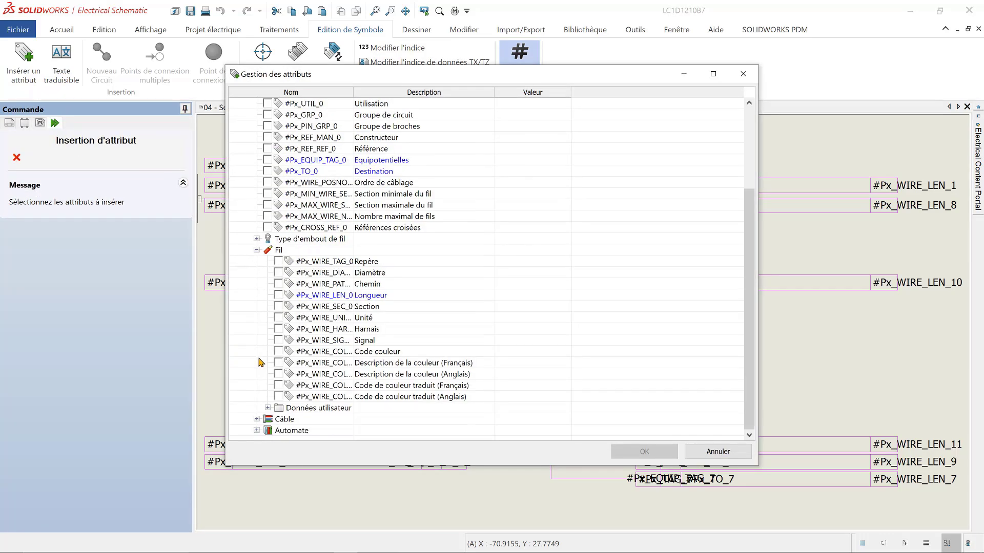
{"action": "left_click", "coordinate": [256, 420]}
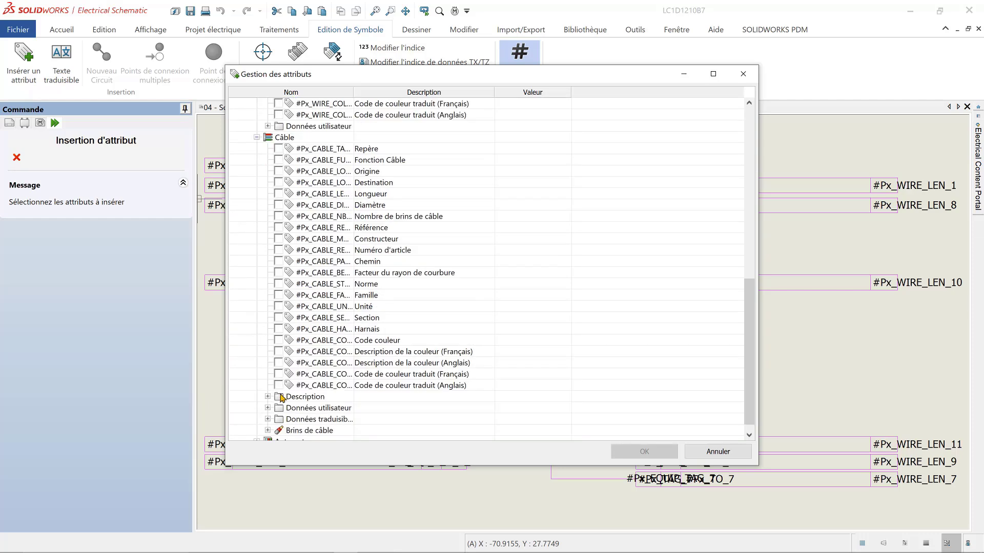
{"action": "left_click", "coordinate": [718, 452]}
{"action": "left_click", "coordinate": [436, 108]}
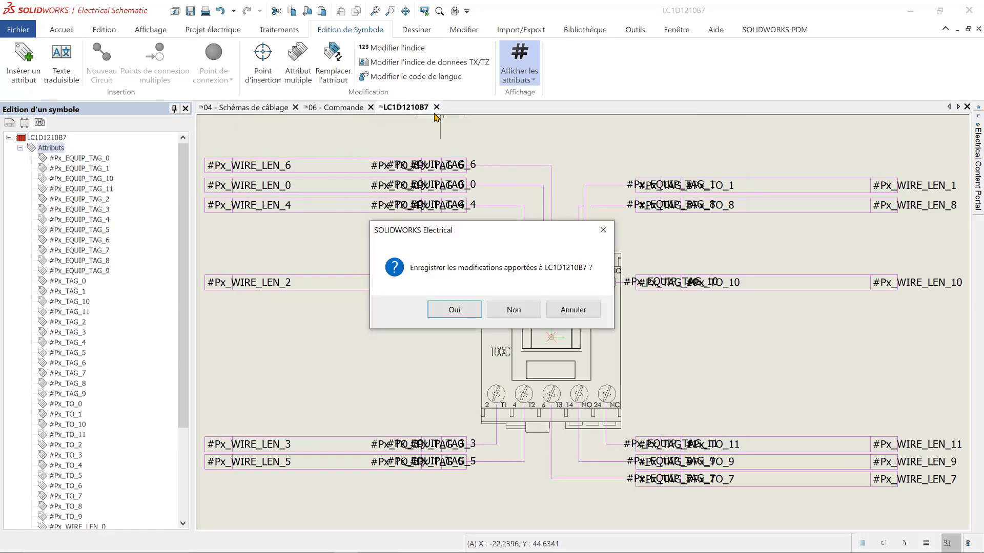
{"action": "left_click", "coordinate": [520, 311]}
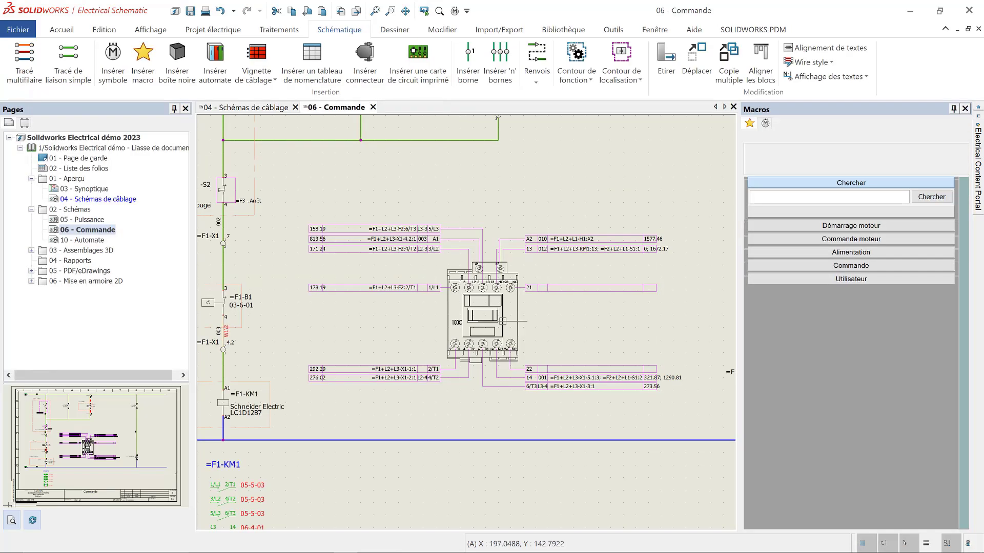
- Start a dynamic wiring vignette and select =F1-KM1, filtering by location L3 and function F1
{"action": "middle_click_drag", "start_coordinate": [350, 412], "coordinate": [412, 307]}
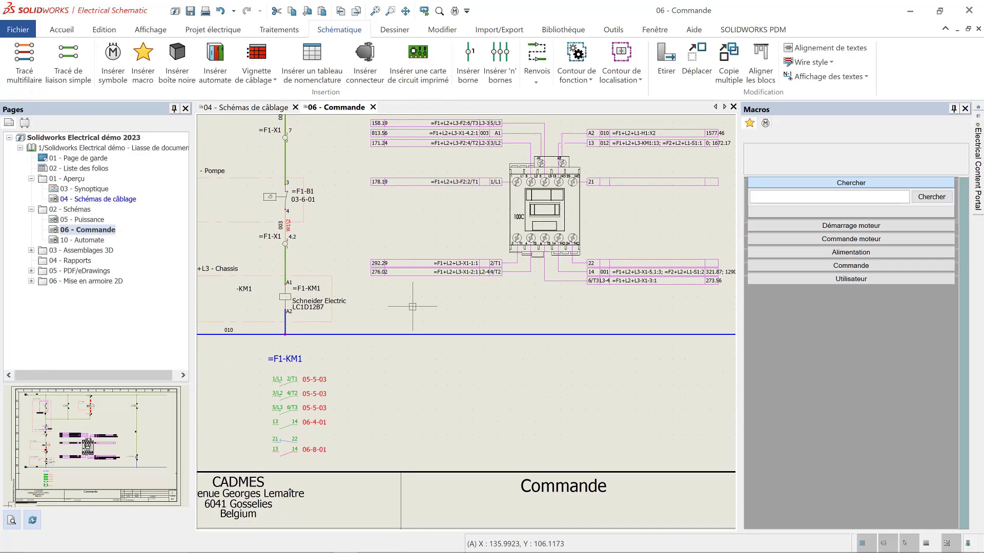
{"action": "left_click", "coordinate": [257, 74]}
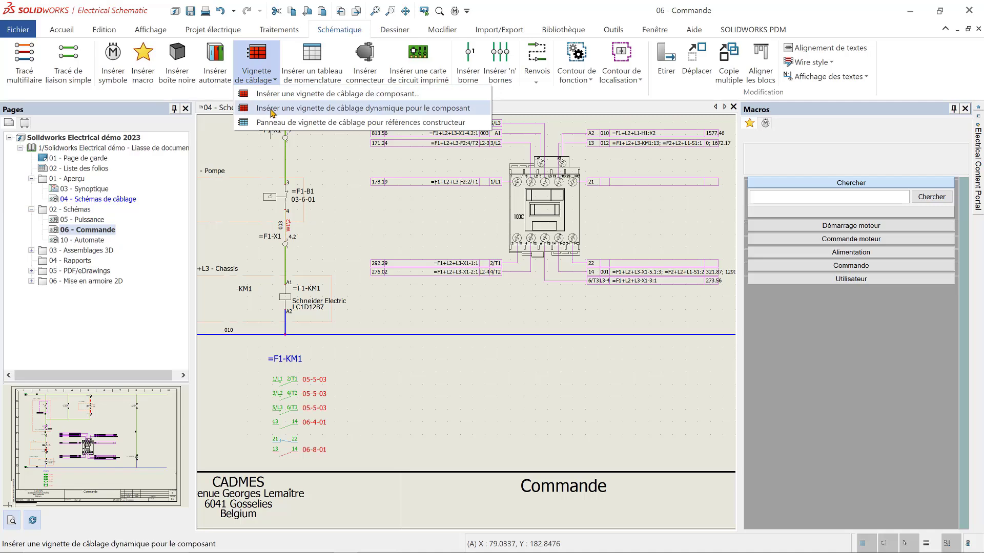
{"action": "left_click", "coordinate": [272, 109]}
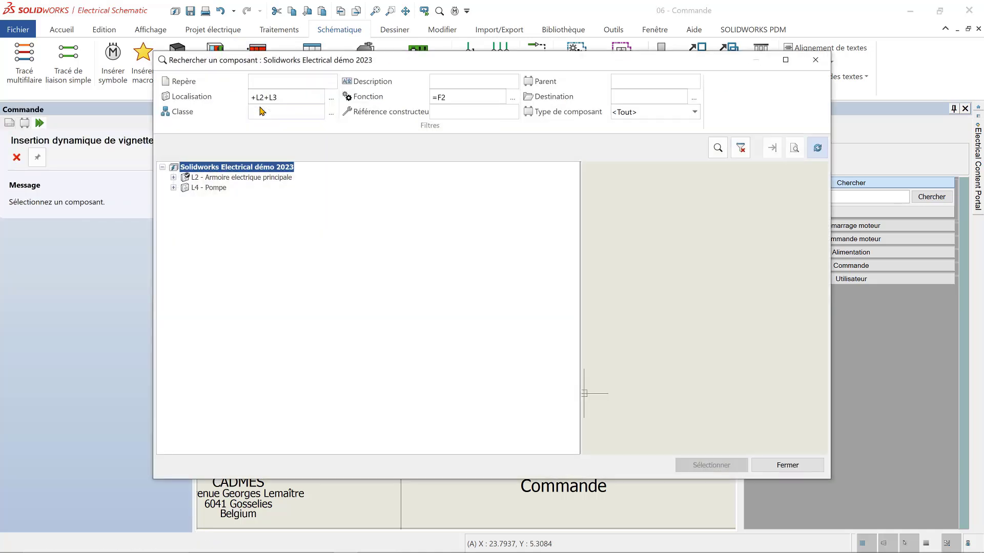
{"action": "left_click", "coordinate": [331, 98]}
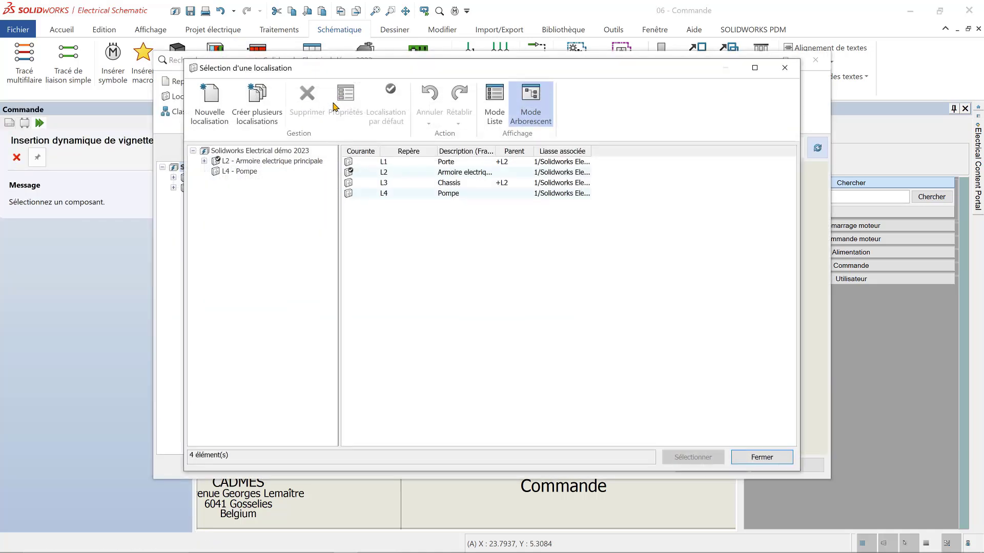
{"action": "left_click", "coordinate": [447, 183]}
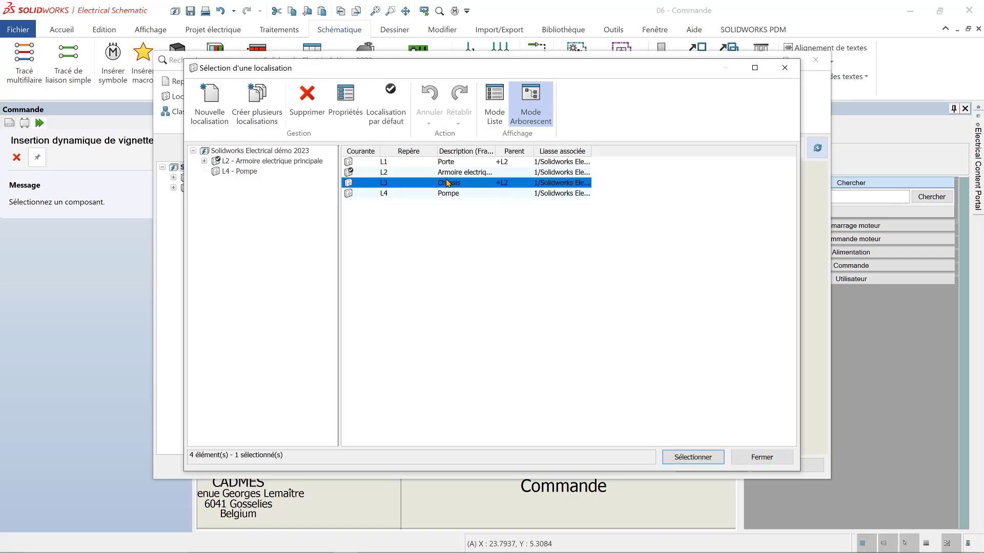
{"action": "double_click", "coordinate": [447, 183]}
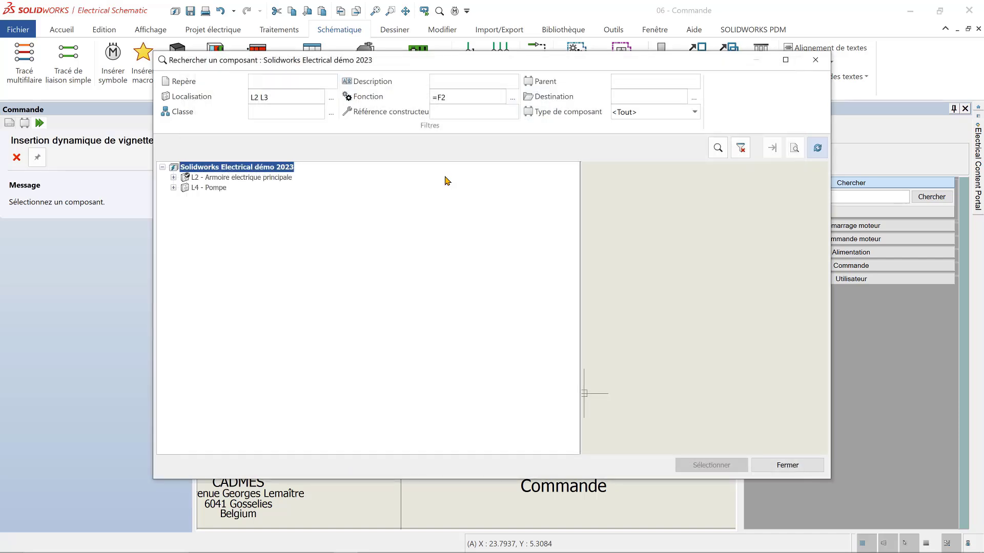
{"action": "left_click", "coordinate": [511, 103]}
{"action": "left_click", "coordinate": [388, 165]}
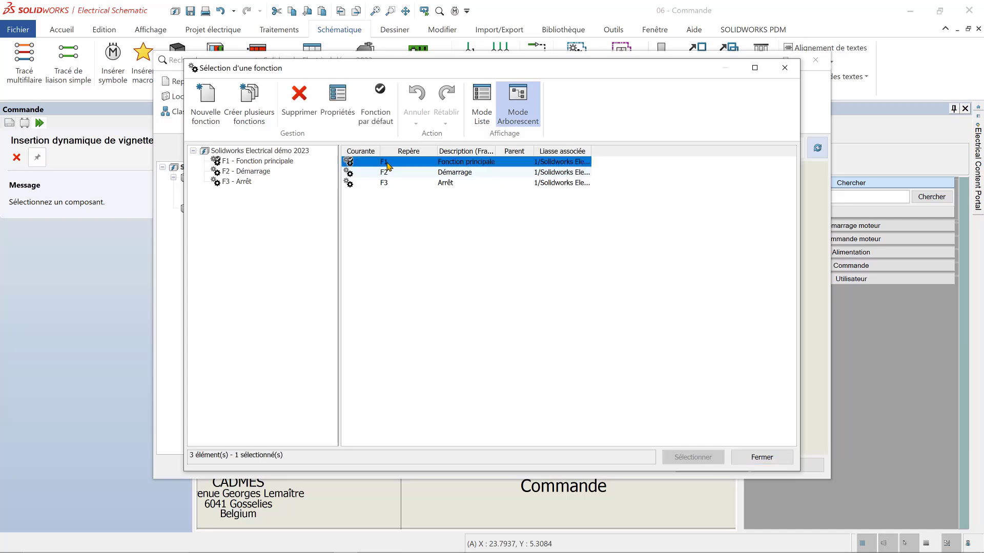
{"action": "double_click", "coordinate": [388, 165]}
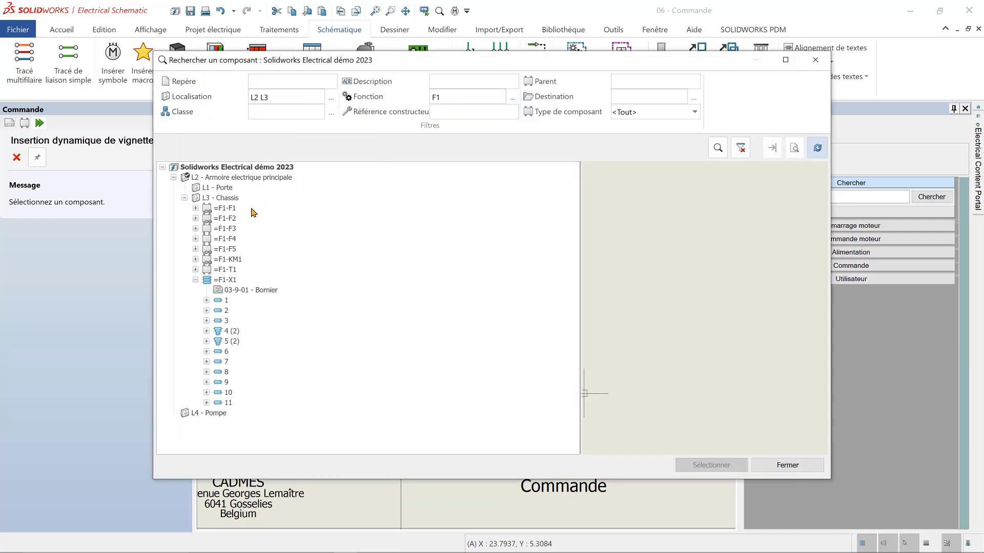
{"action": "left_click", "coordinate": [234, 260]}
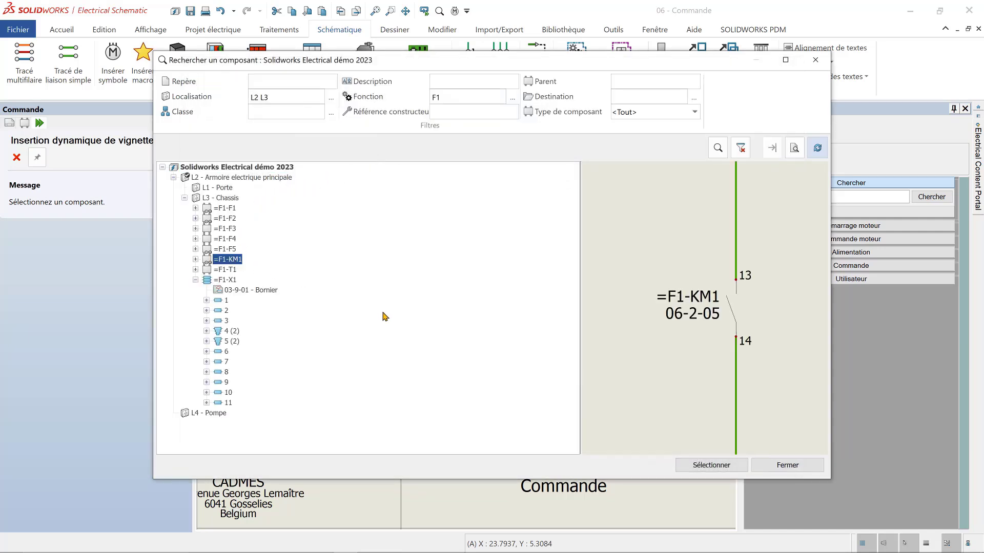
{"action": "left_click", "coordinate": [710, 465]}
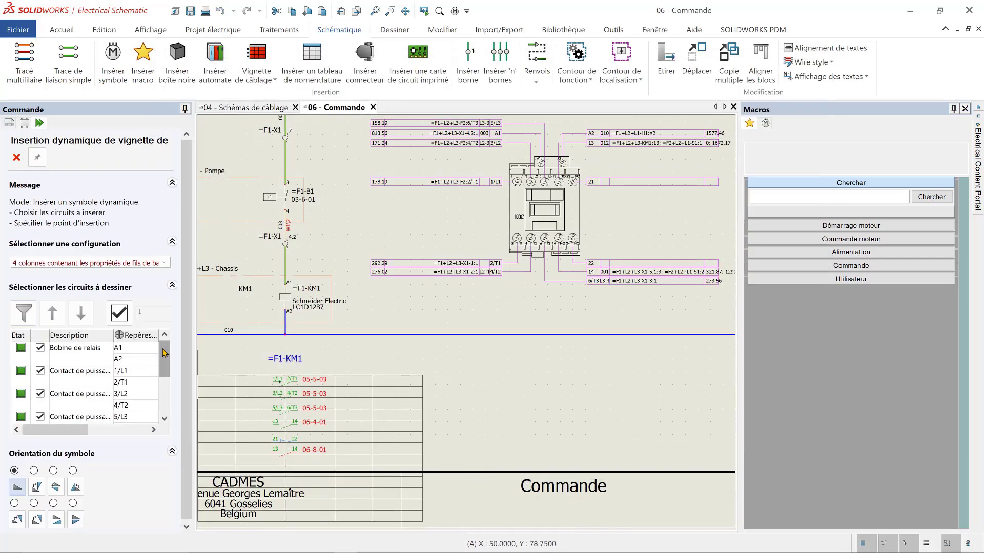
- Exclude the three power-contact circuits and place the =F1-KM1 wire table below the contactor circuit
{"action": "scroll", "coordinate": [167, 356], "scroll_direction": "down", "scroll_amount": 1}
{"action": "left_click", "coordinate": [40, 364]}
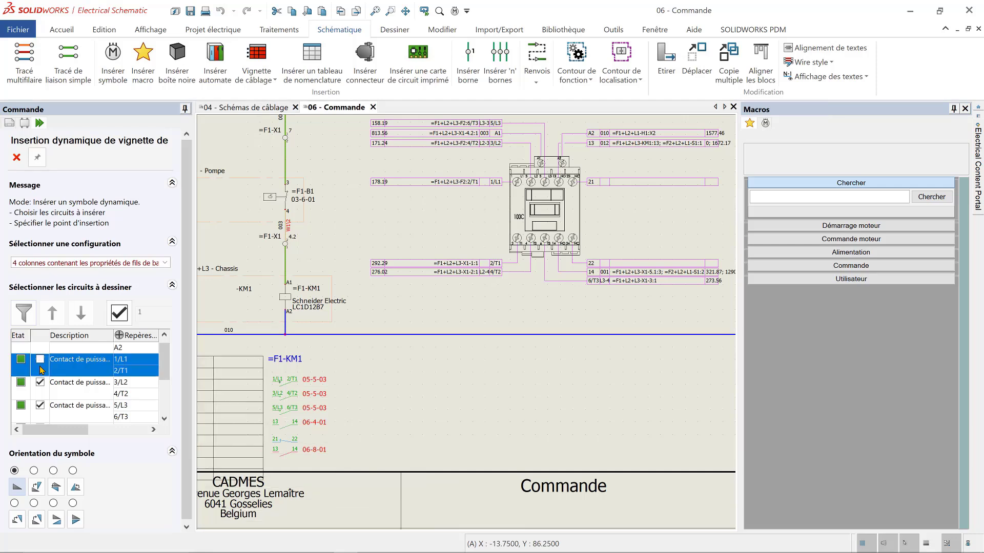
{"action": "left_click", "coordinate": [40, 382]}
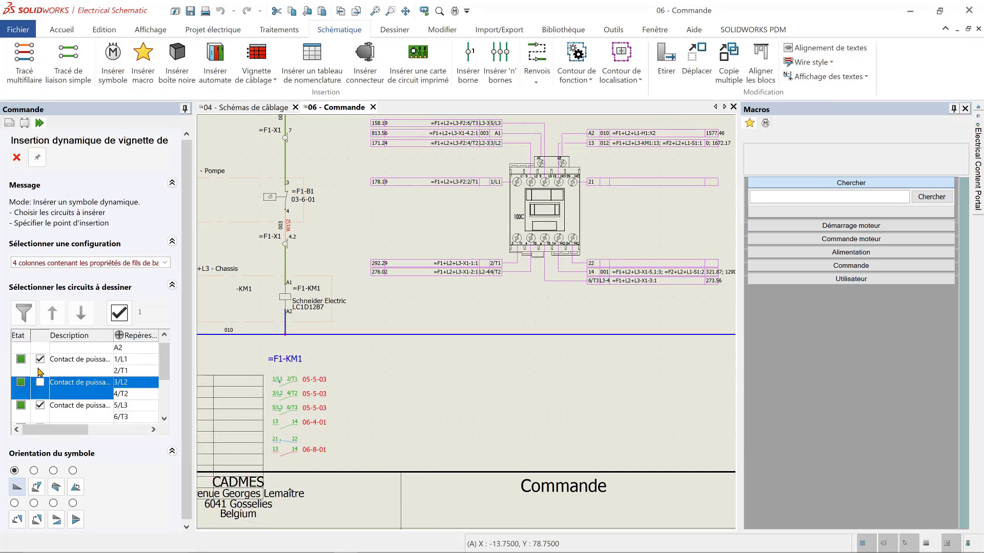
{"action": "left_click", "coordinate": [41, 406]}
{"action": "left_click_drag", "start_coordinate": [165, 362], "coordinate": [170, 410]}
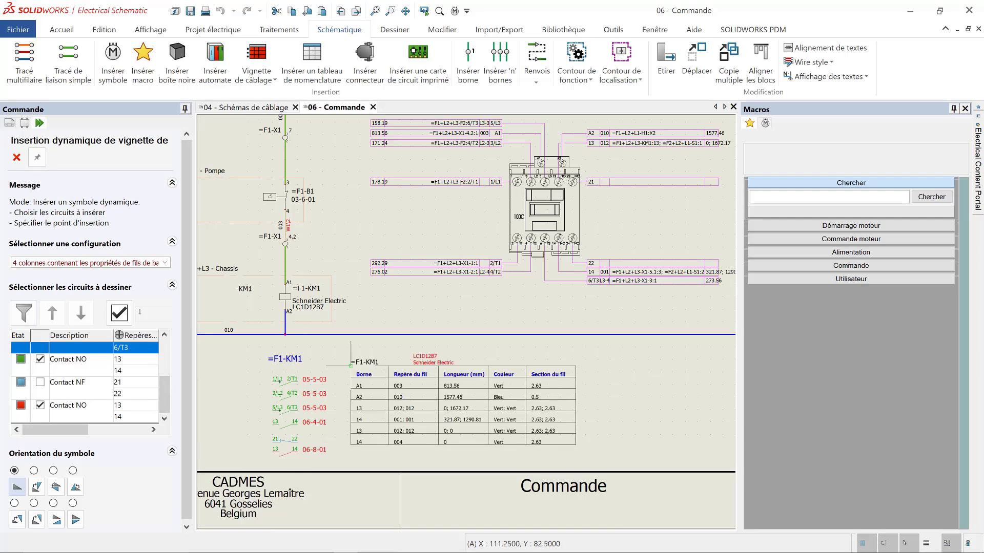
{"action": "left_click", "coordinate": [350, 364]}
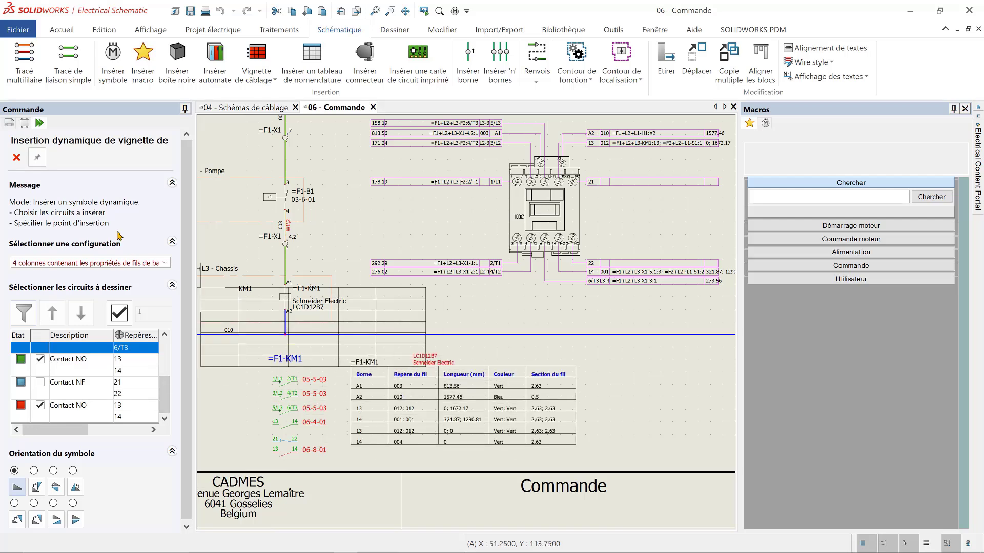
{"action": "left_click", "coordinate": [17, 158]}
{"action": "scroll", "coordinate": [413, 438], "scroll_direction": "up", "scroll_amount": 2}
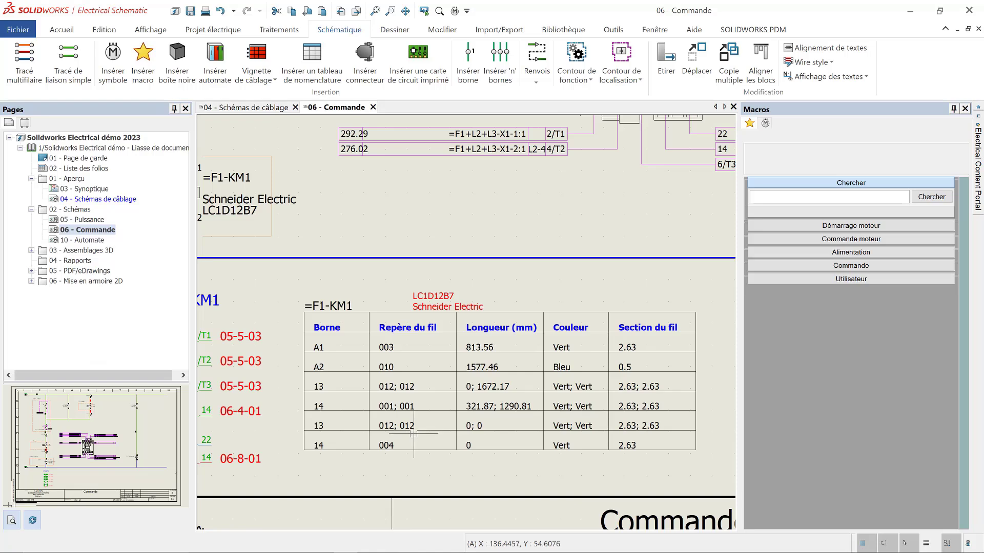
- Bring the new wire table into view and list the Projet électrique configuration types
{"action": "middle_click_drag", "start_coordinate": [466, 425], "coordinate": [424, 425]}
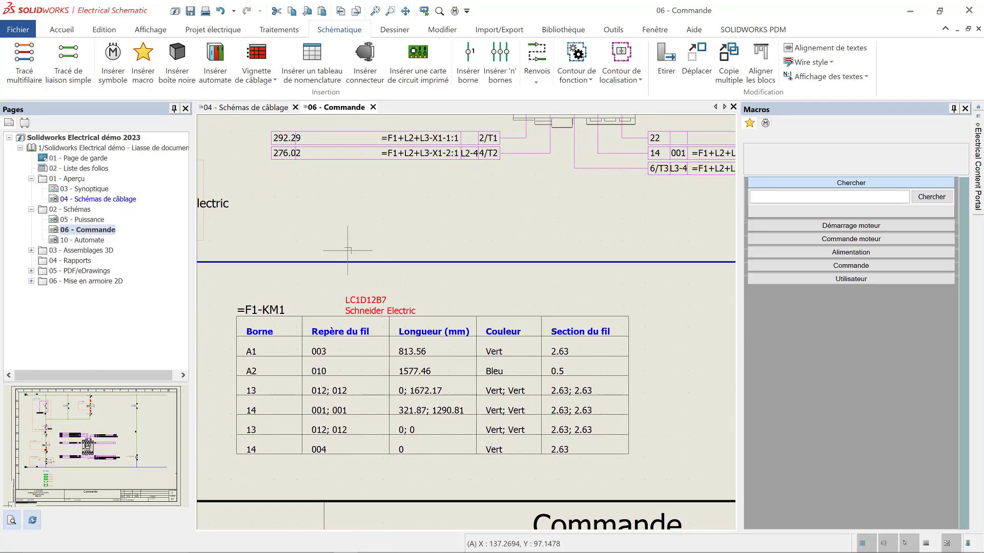
{"action": "left_click", "coordinate": [196, 31]}
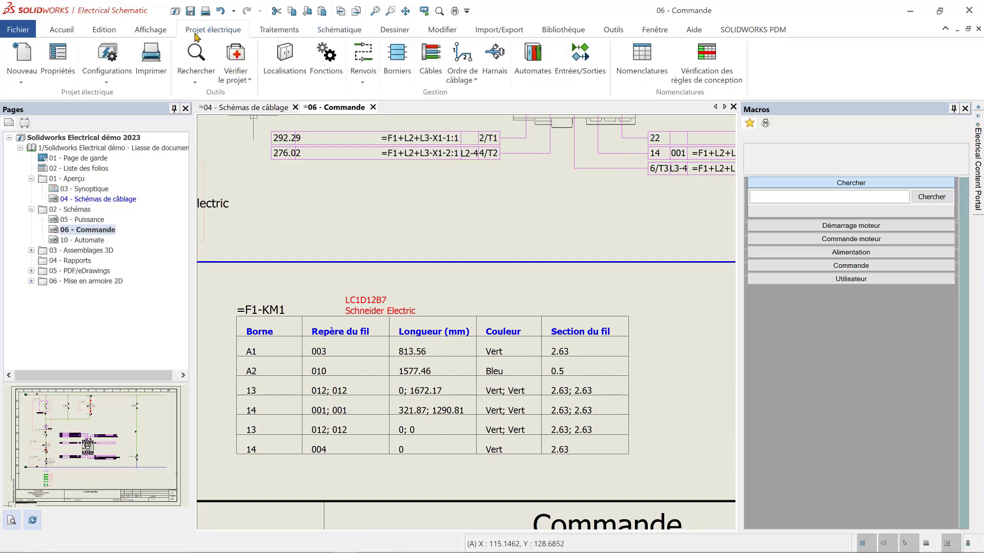
{"action": "left_click", "coordinate": [107, 78]}
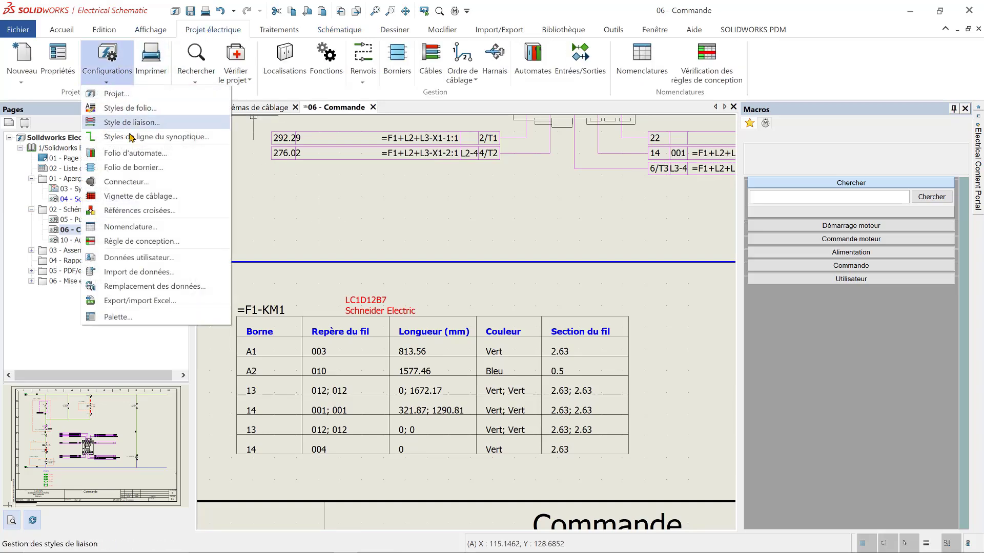
- Add a Code couleur column (#Px_WIRE_COLOR_CODE_0) to ConnectionTable4Columns_Metric and apply it
{"action": "left_click", "coordinate": [142, 200]}
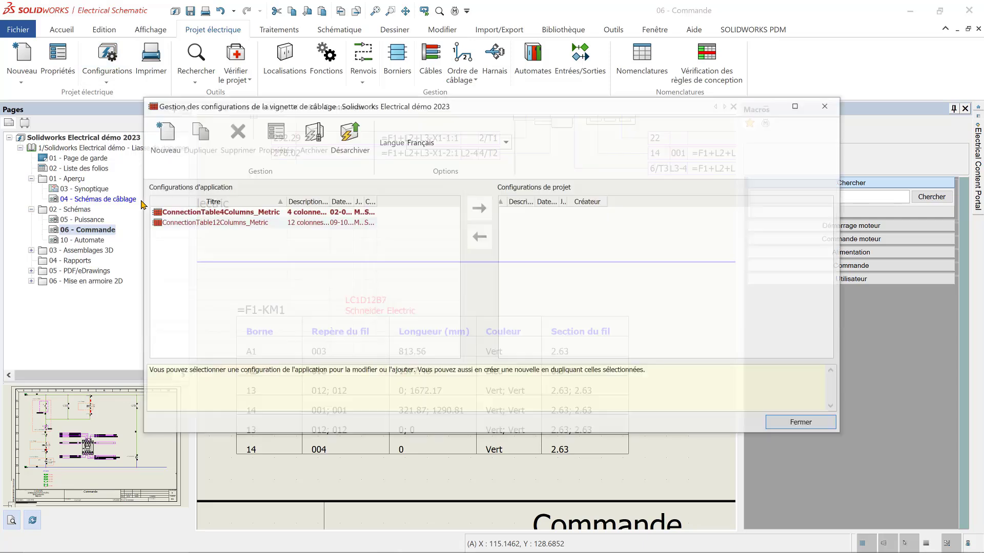
{"action": "double_click", "coordinate": [189, 215]}
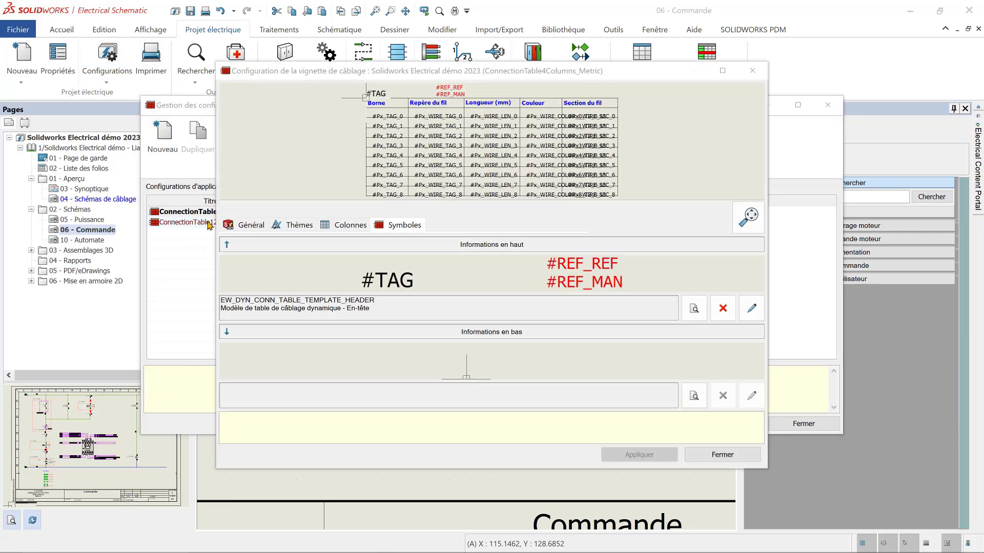
{"action": "left_click", "coordinate": [348, 229]}
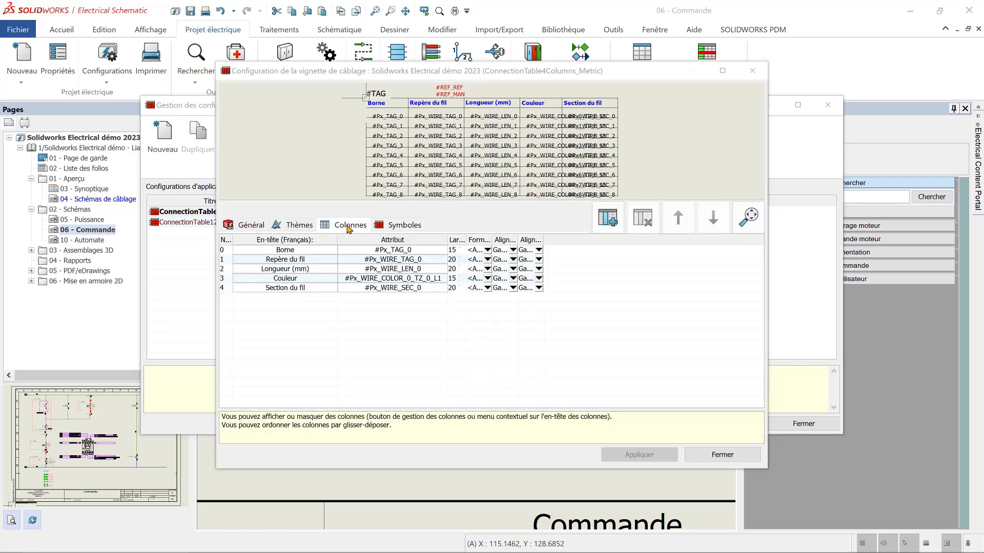
{"action": "left_click", "coordinate": [608, 218]}
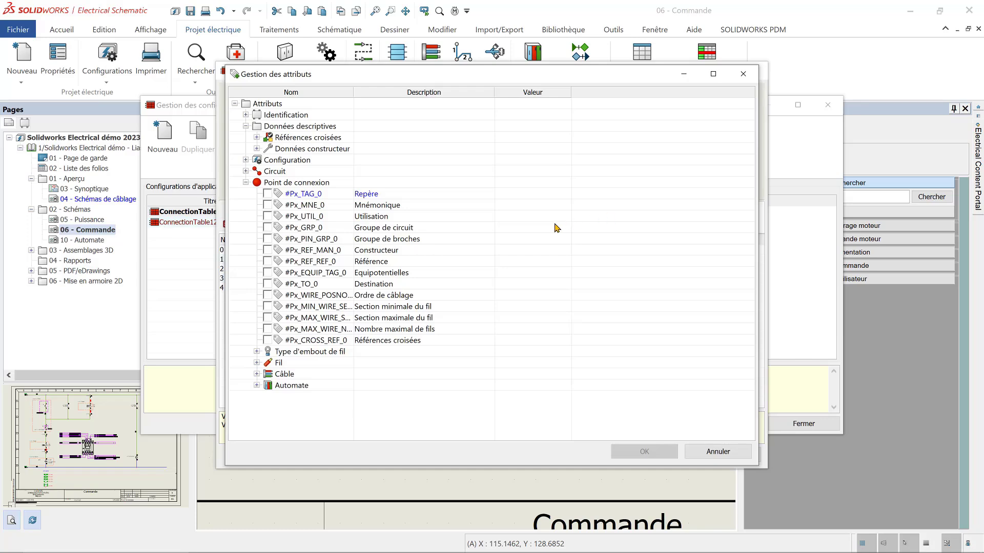
{"action": "left_click", "coordinate": [257, 363]}
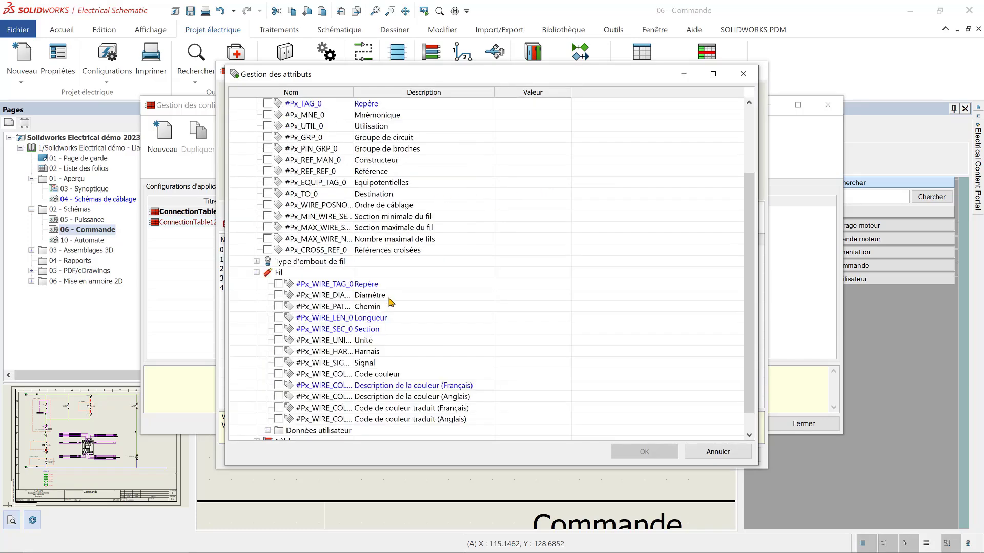
{"action": "scroll", "coordinate": [392, 303], "scroll_direction": "down", "scroll_amount": 1}
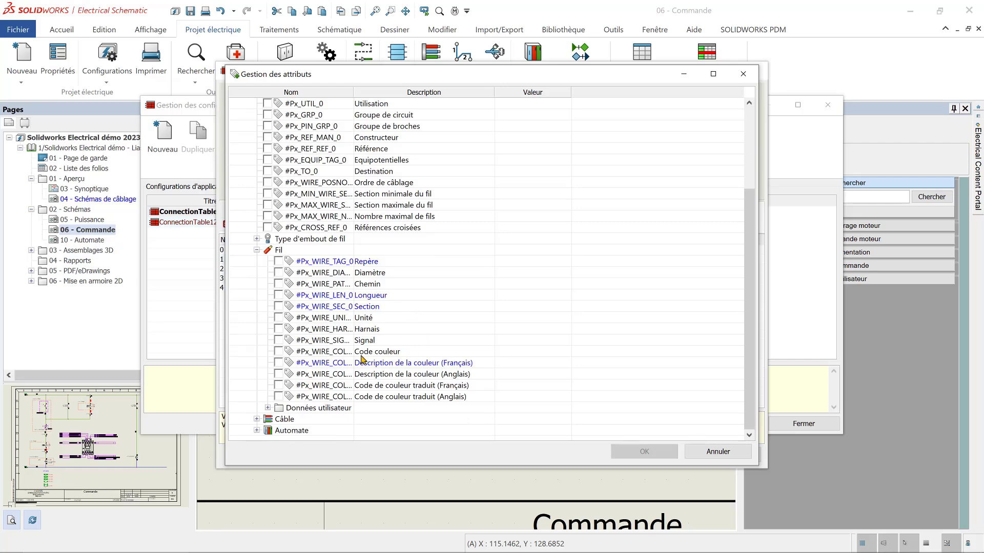
{"action": "left_click", "coordinate": [280, 353]}
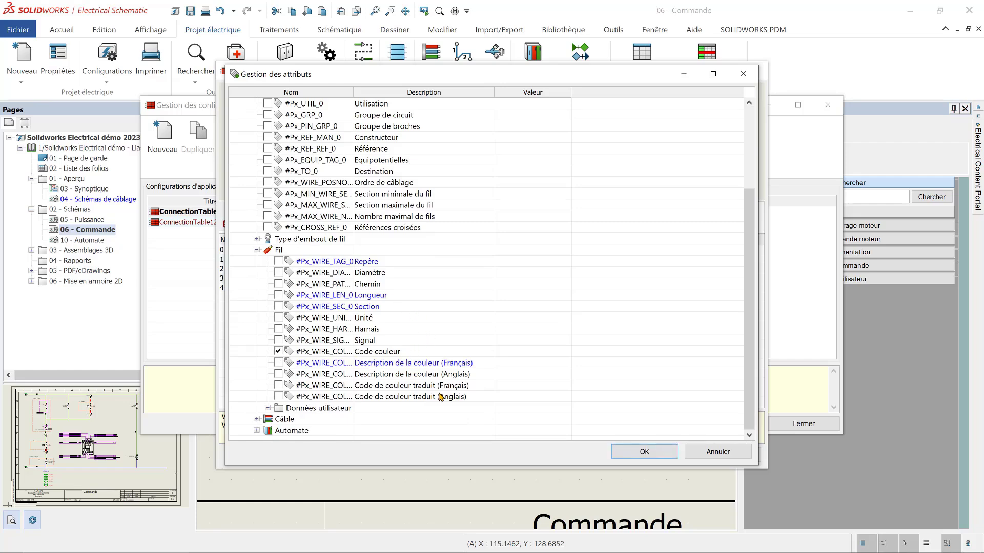
{"action": "left_click", "coordinate": [649, 451]}
{"action": "left_click", "coordinate": [640, 454]}
- Redraw the =F1-KM1 wire table to show GN/BU colour codes, then go to 04 - Schémas de câblage
{"action": "left_click", "coordinate": [720, 455]}
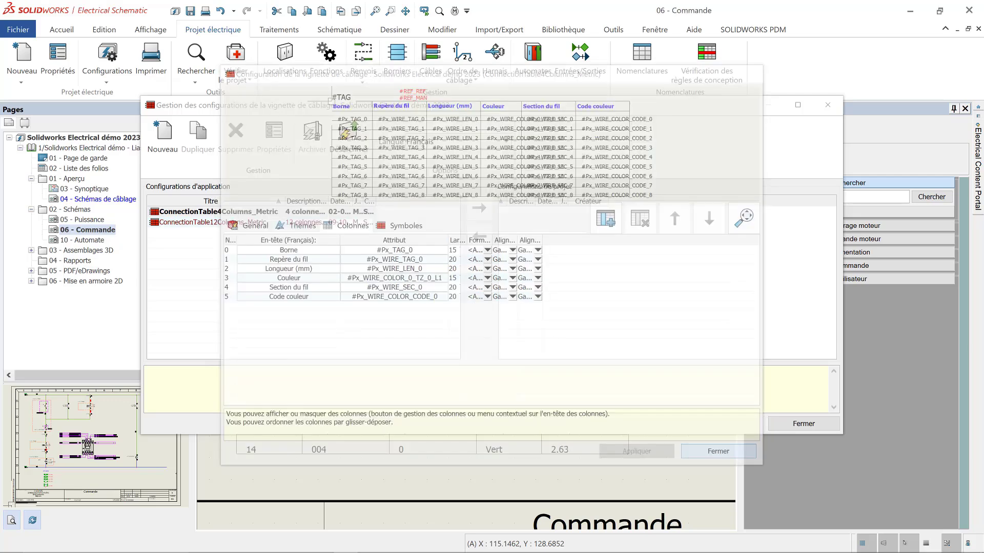
{"action": "left_click", "coordinate": [804, 424]}
{"action": "right_click", "coordinate": [609, 317]}
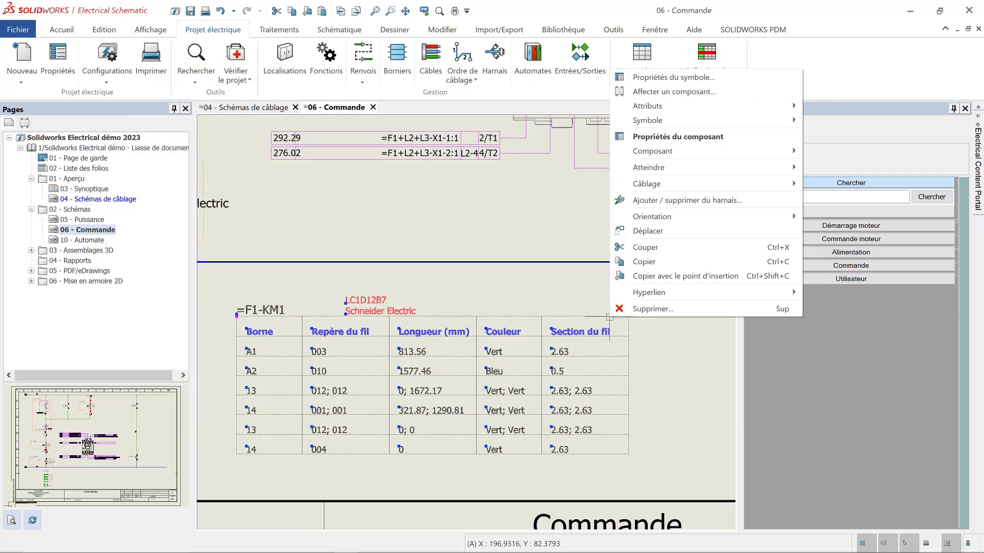
{"action": "left_click", "coordinate": [823, 123]}
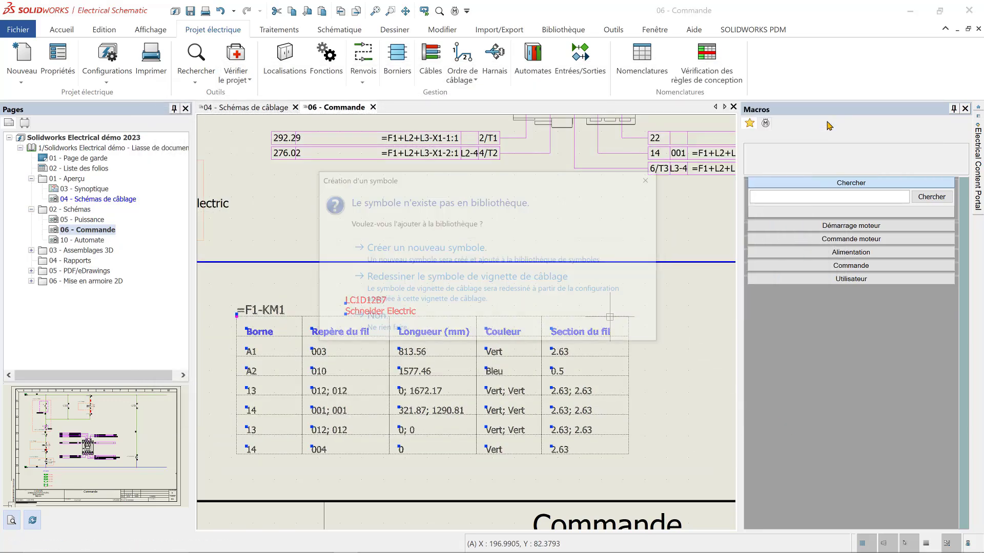
{"action": "left_click", "coordinate": [540, 288]}
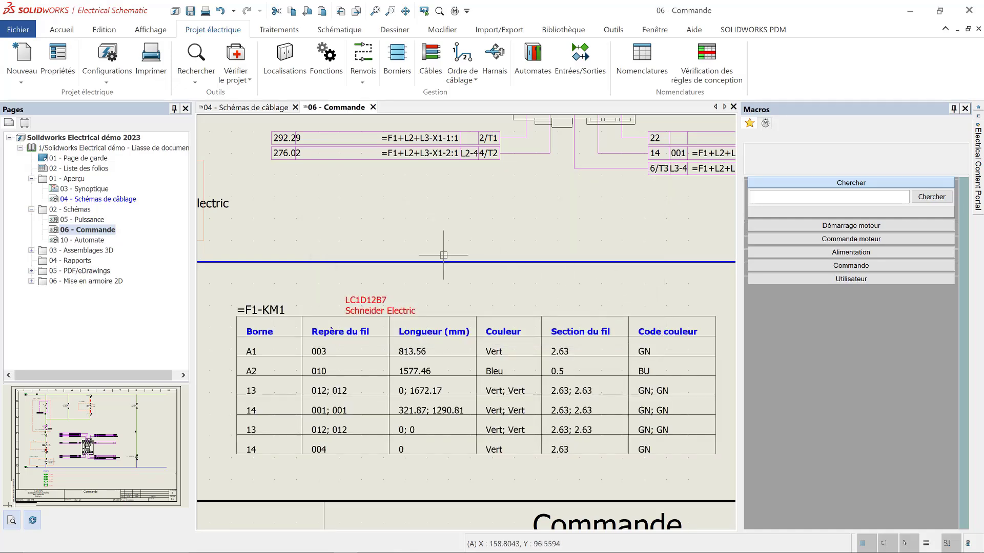
{"action": "left_click", "coordinate": [241, 108]}
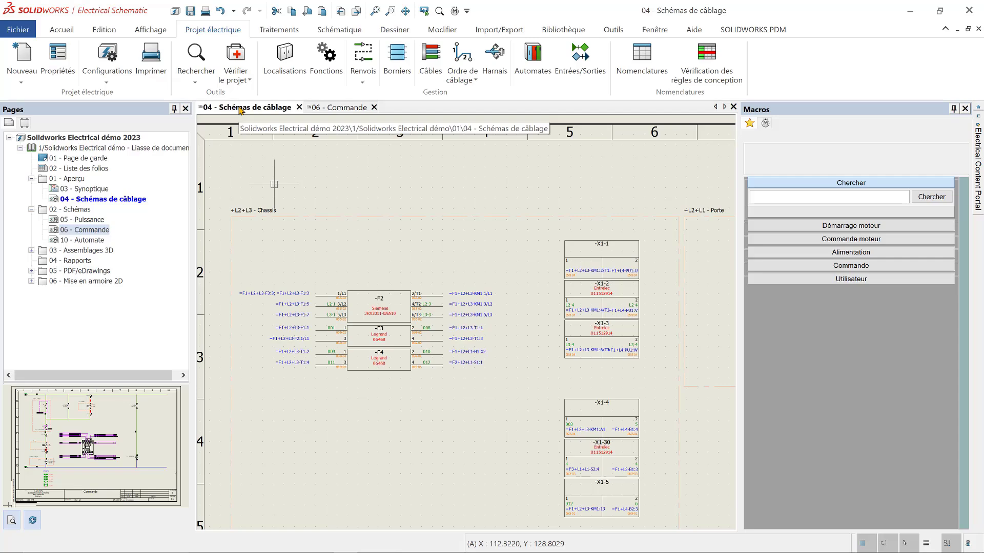
- Place the =F1-F1 wiring vignette from the Panneau de vignette de câblage above -F2
{"action": "middle_click_drag", "start_coordinate": [369, 302], "coordinate": [396, 227]}
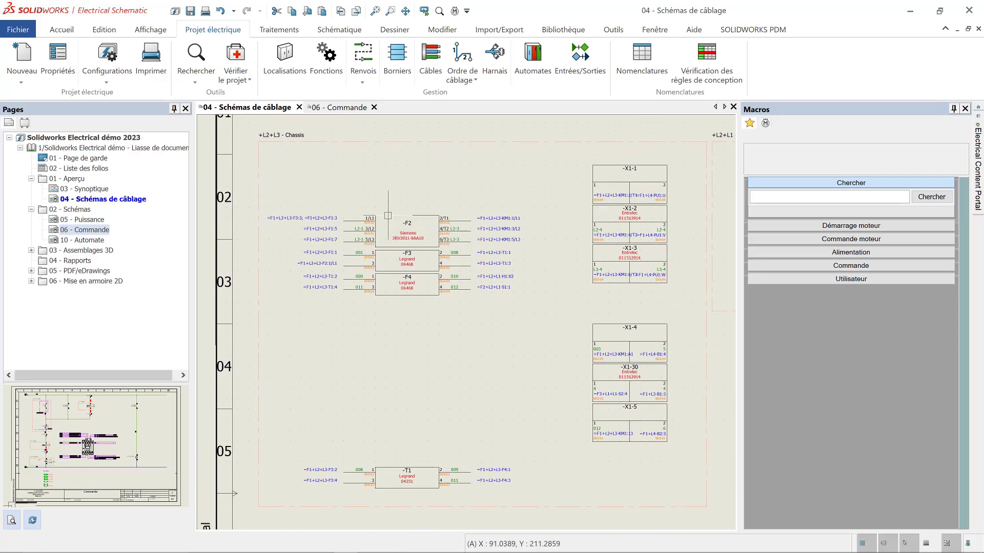
{"action": "left_click", "coordinate": [340, 30]}
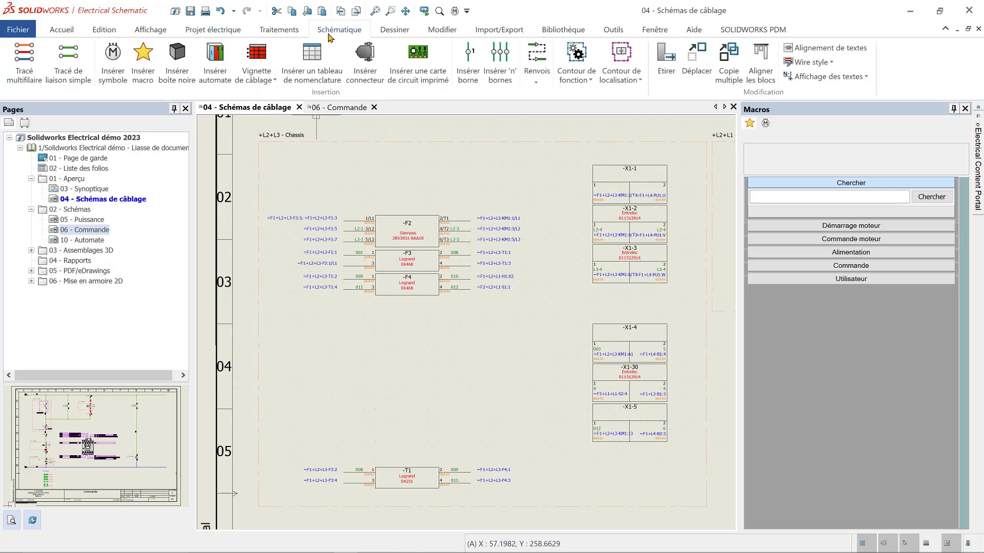
{"action": "left_click", "coordinate": [275, 80]}
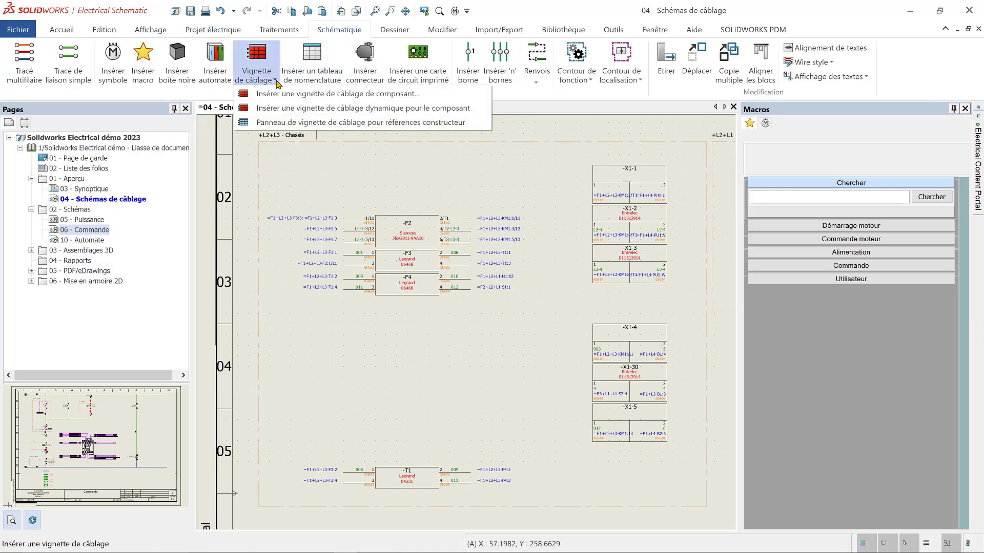
{"action": "left_click", "coordinate": [250, 123]}
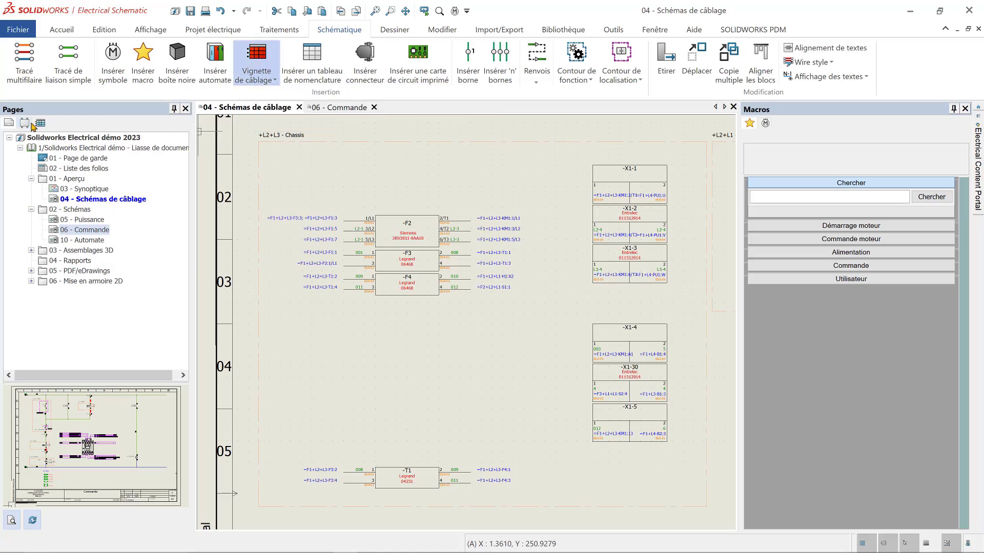
{"action": "left_click", "coordinate": [40, 123]}
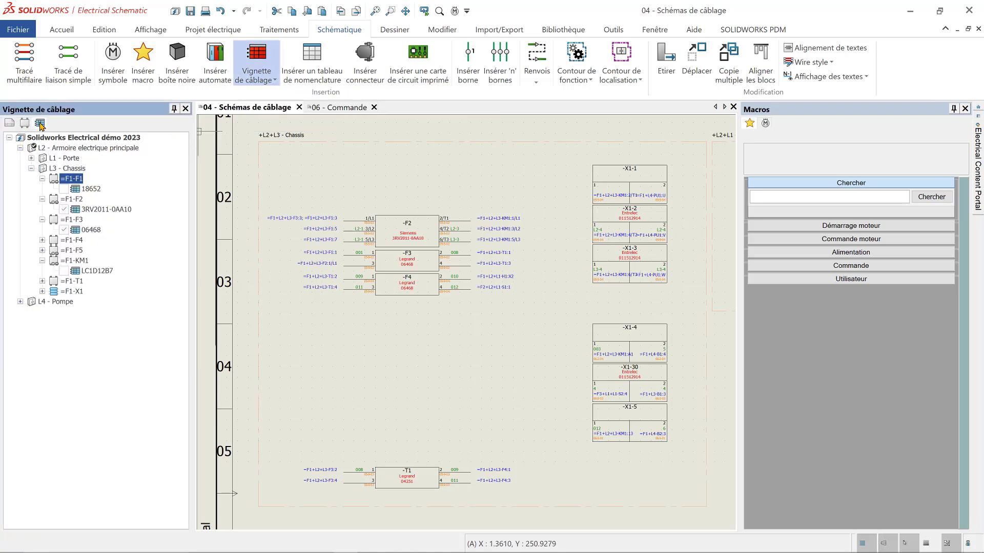
{"action": "double_click", "coordinate": [65, 191]}
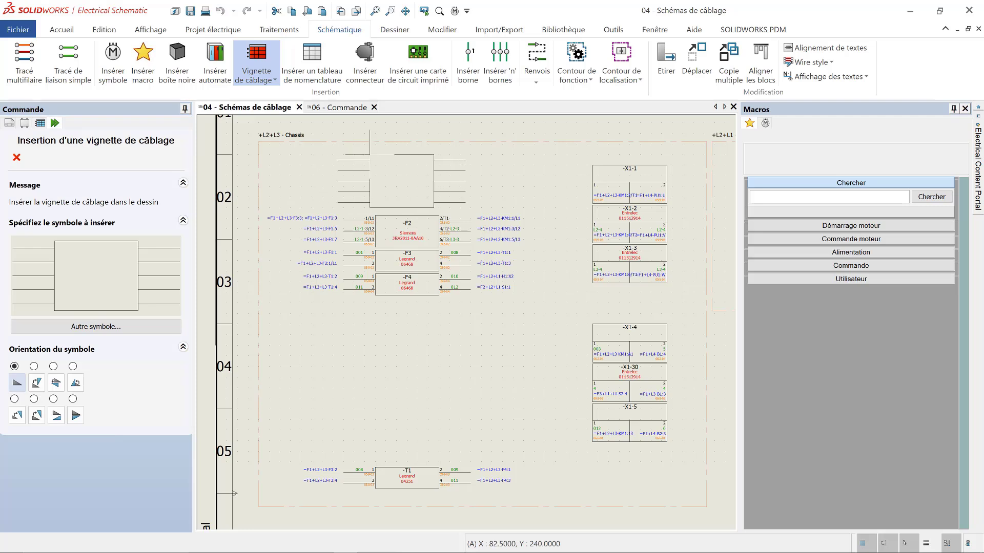
{"action": "left_click", "coordinate": [375, 154]}
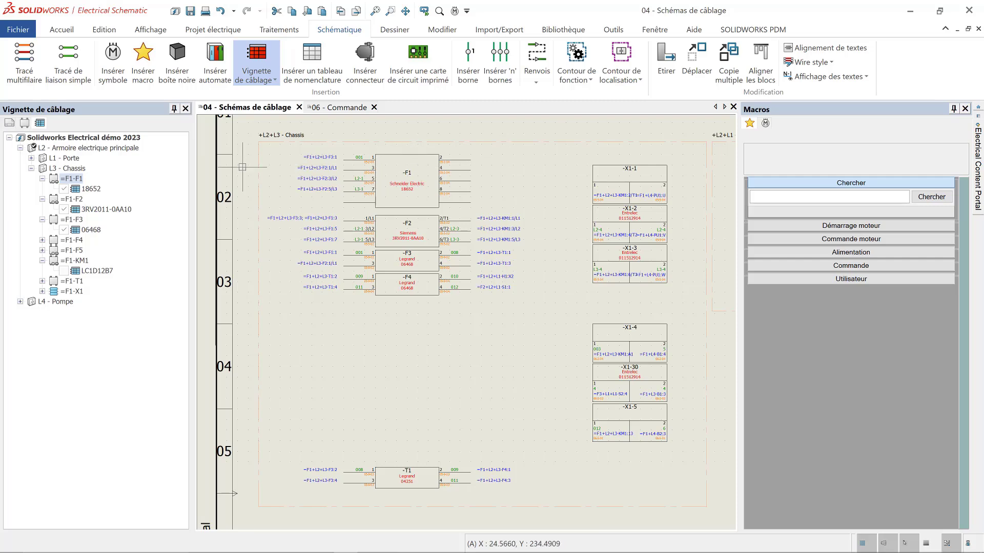
{"action": "right_click", "coordinate": [70, 180]}
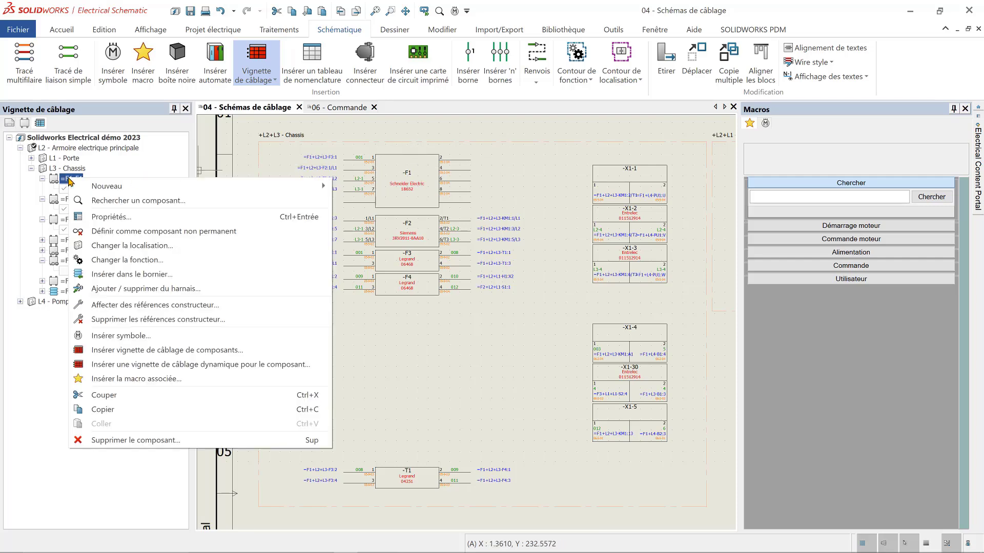
{"action": "left_click", "coordinate": [116, 218]}
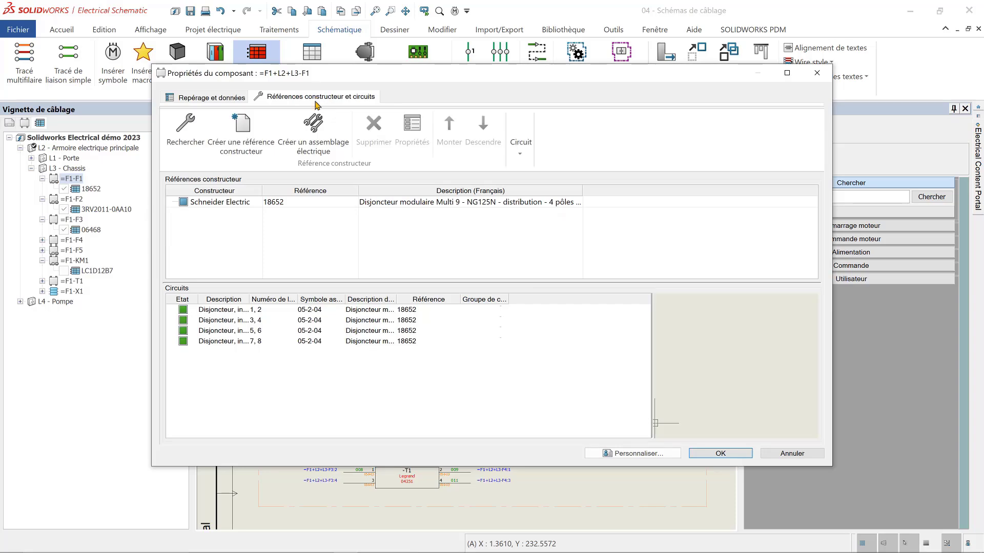
{"action": "double_click", "coordinate": [242, 204]}
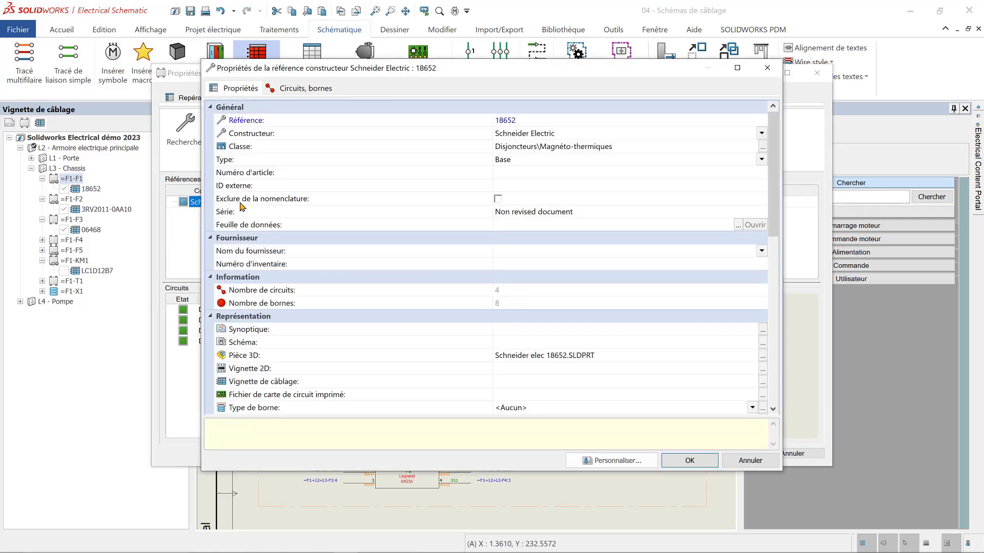
{"action": "scroll", "coordinate": [537, 323], "scroll_direction": "down", "scroll_amount": 2}
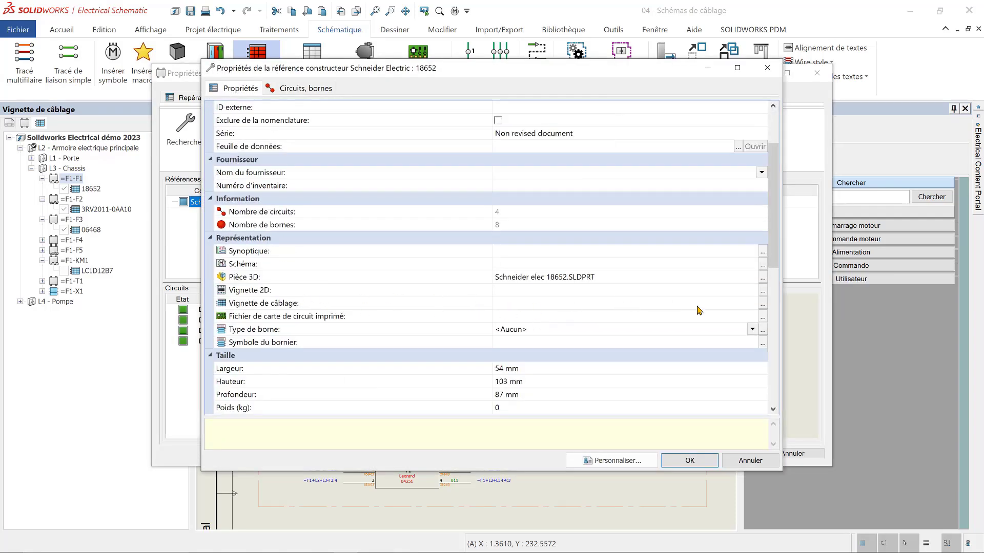
{"action": "left_click", "coordinate": [762, 304]}
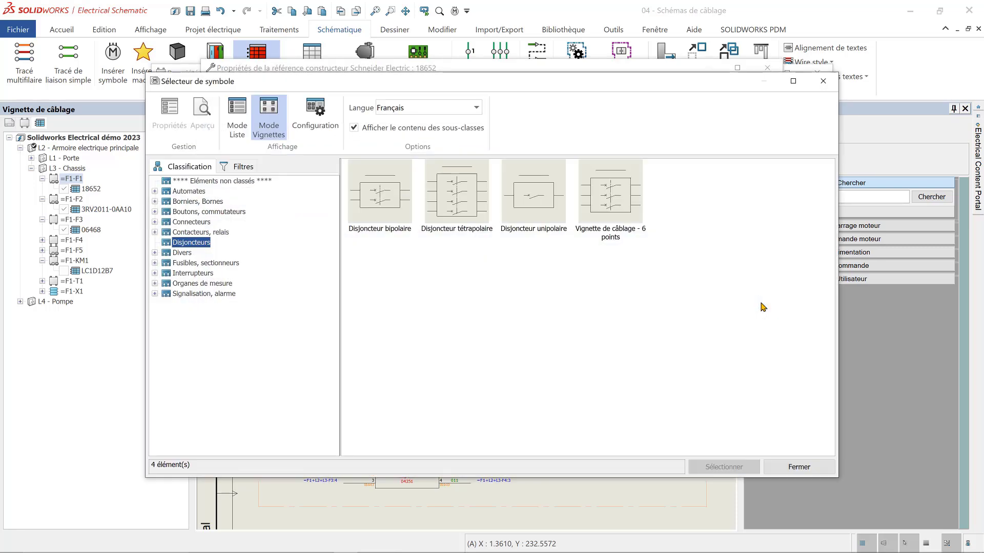
{"action": "left_click", "coordinate": [808, 467]}
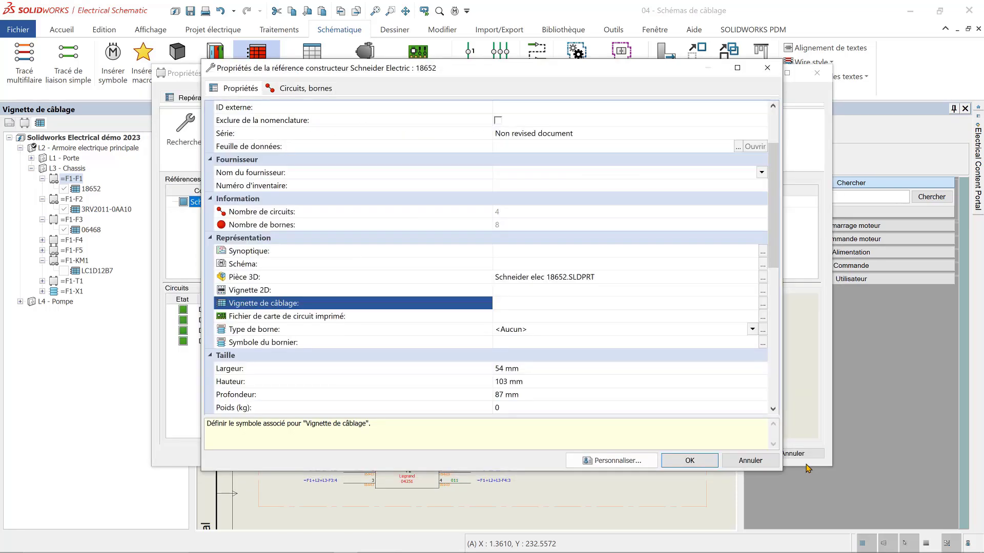
{"action": "left_click", "coordinate": [767, 460]}
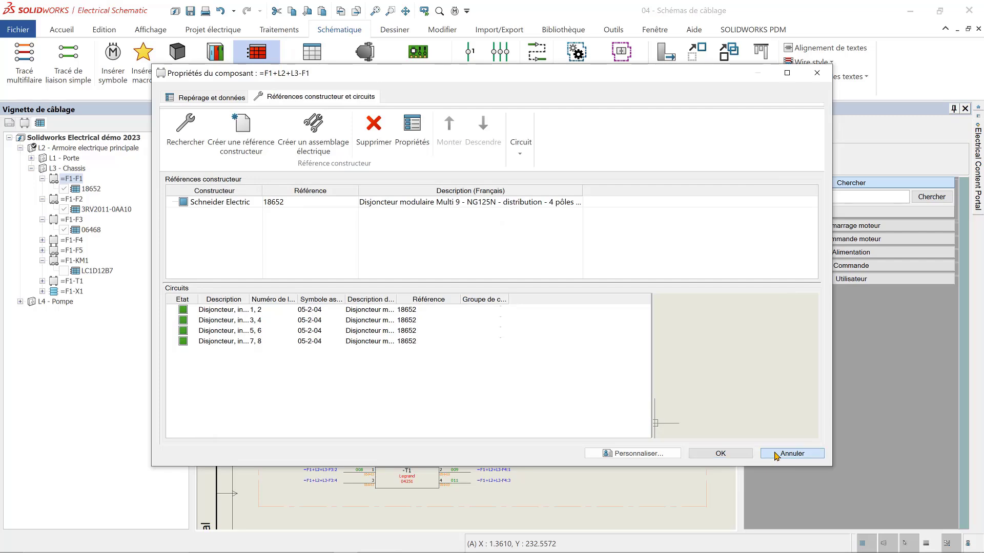
{"action": "left_click", "coordinate": [776, 455]}
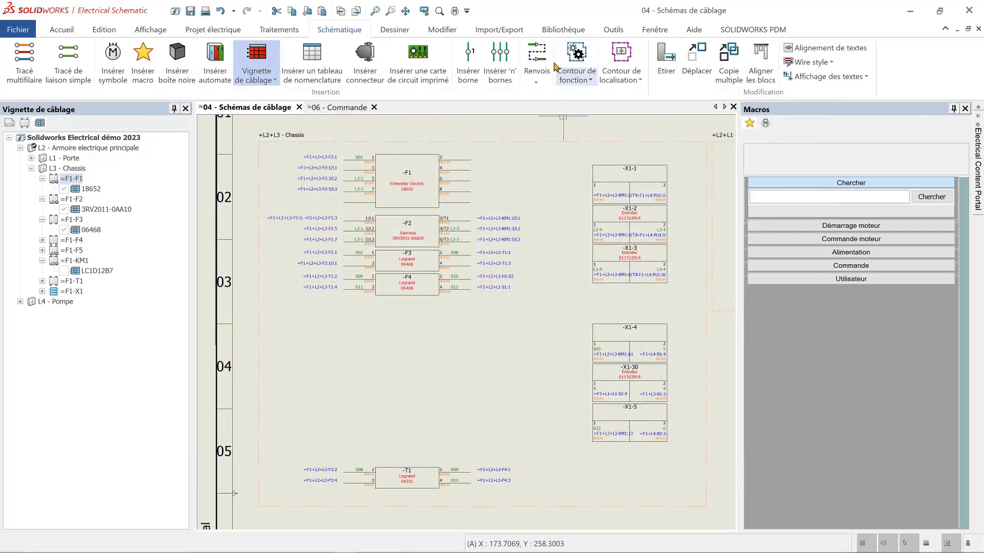
- Inspect the Contacteurs, relais class's wiring vignette symbol in Gestion des classifications, closing without changes
{"action": "left_click", "coordinate": [562, 31]}
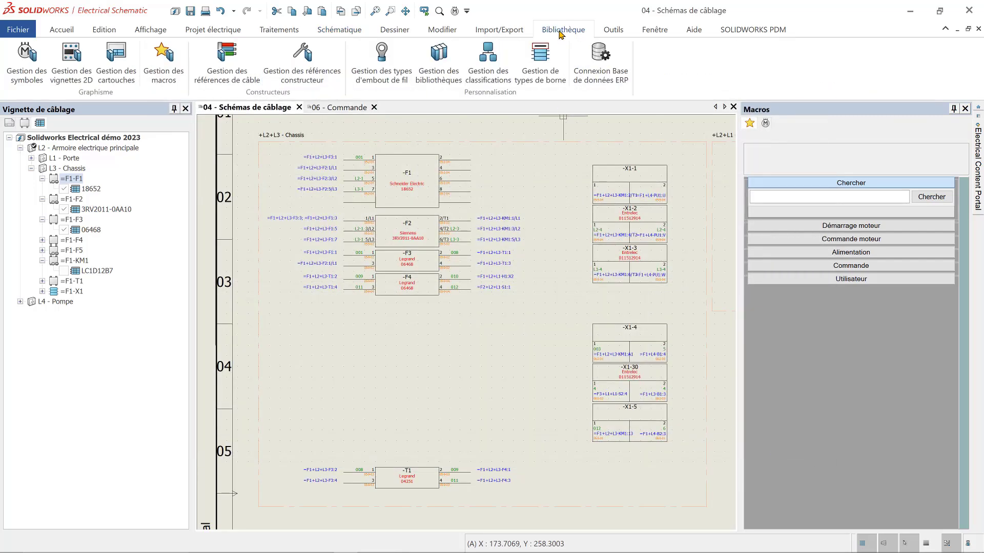
{"action": "left_click", "coordinate": [492, 56]}
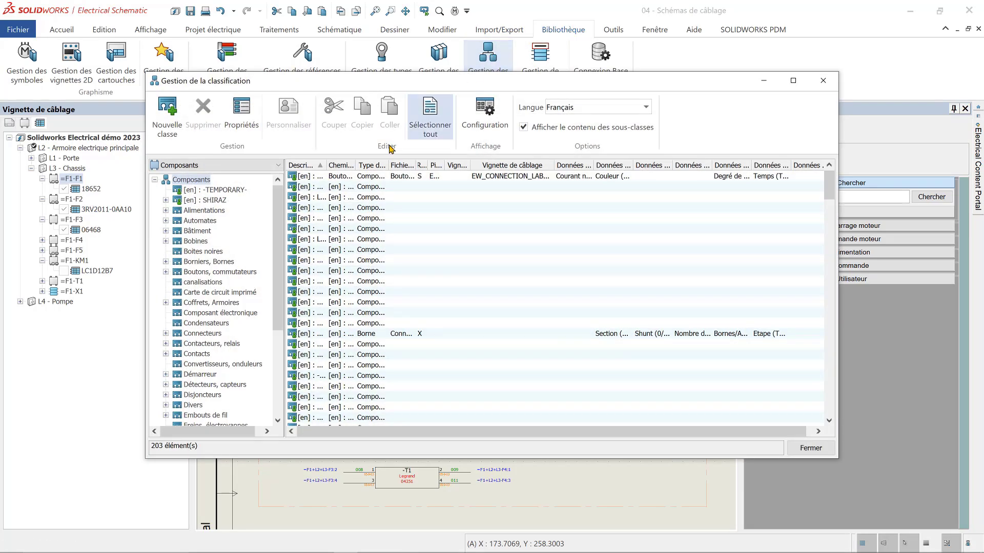
{"action": "scroll", "coordinate": [205, 287], "scroll_direction": "down", "scroll_amount": 2}
{"action": "left_click", "coordinate": [205, 283]}
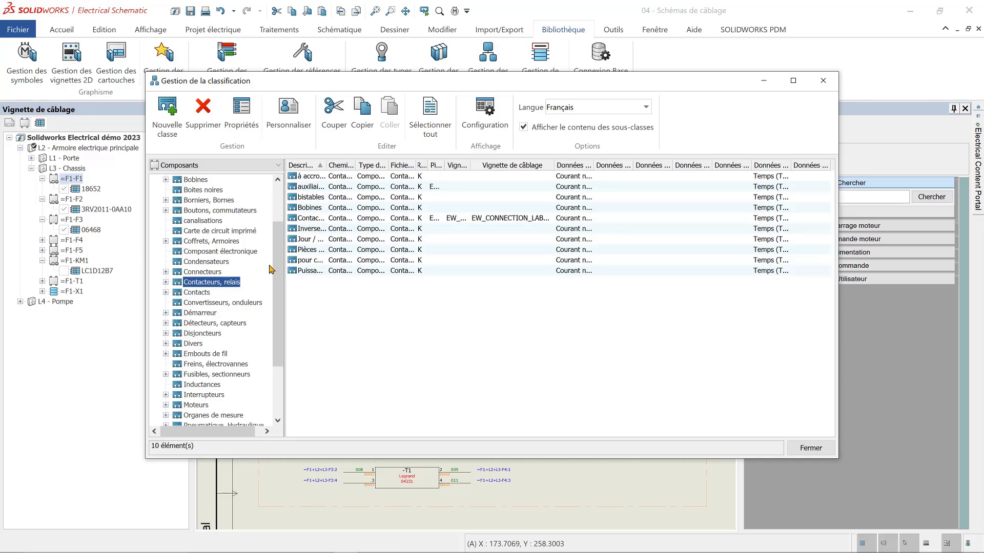
{"action": "left_click", "coordinate": [243, 123]}
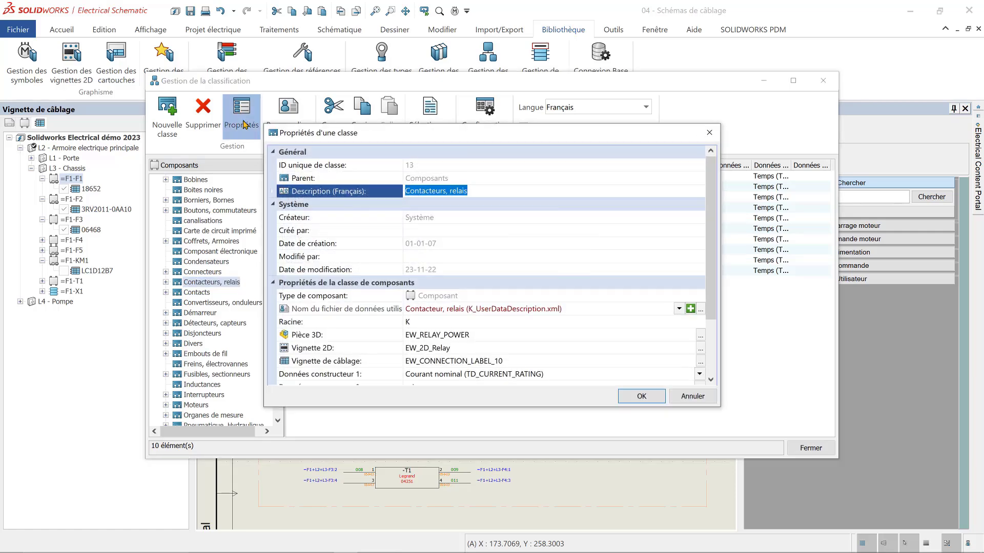
{"action": "left_click", "coordinate": [700, 361]}
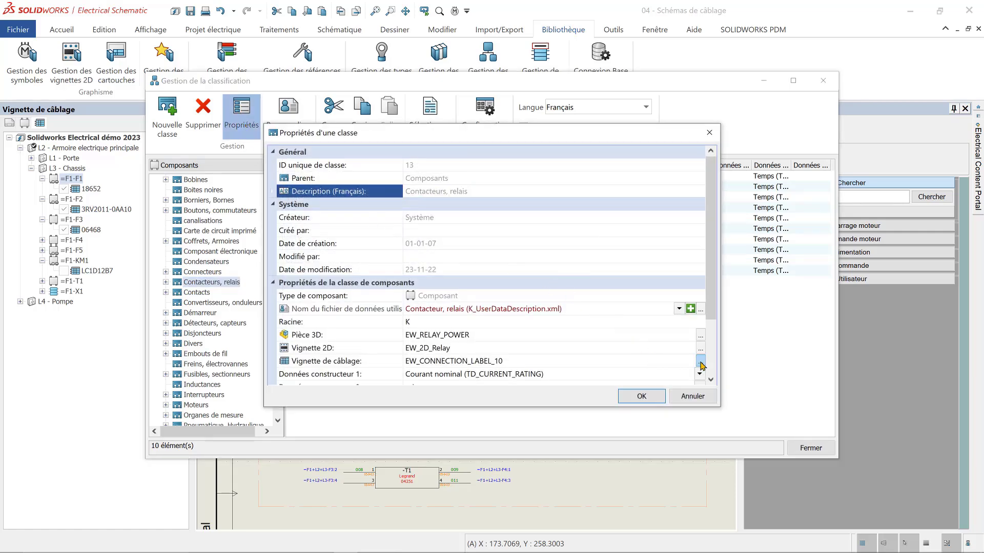
{"action": "left_click", "coordinate": [701, 361]}
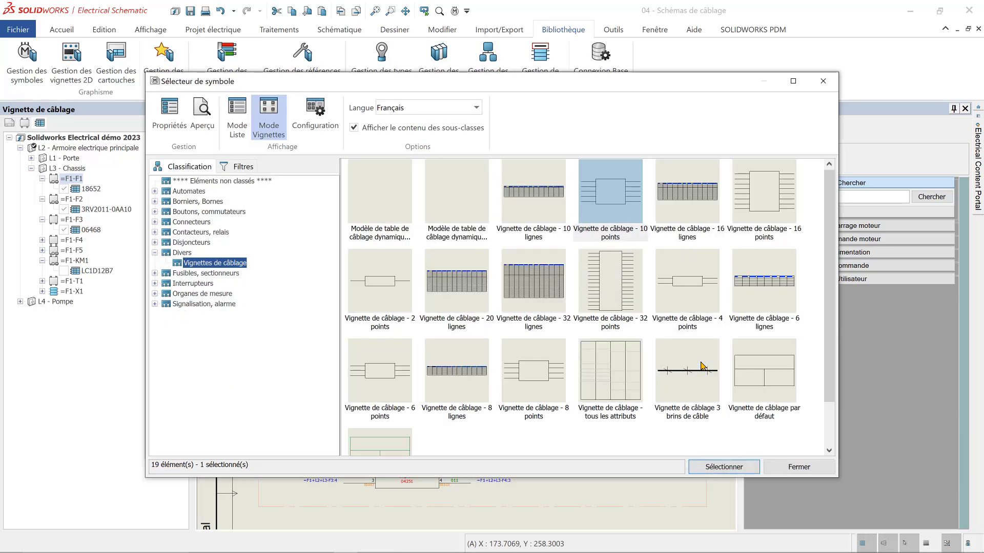
{"action": "left_click", "coordinate": [797, 466]}
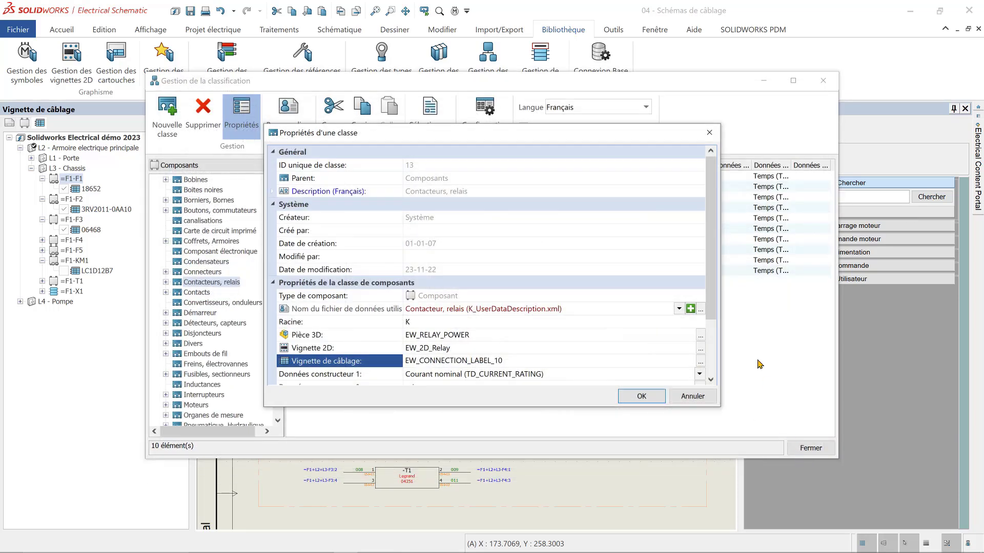
{"action": "left_click", "coordinate": [713, 134]}
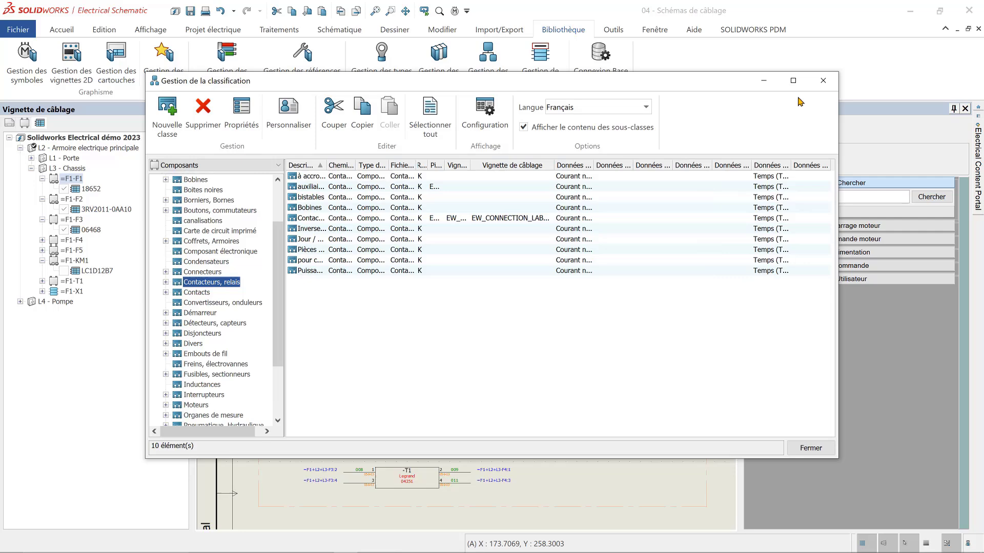
{"action": "left_click", "coordinate": [823, 80]}
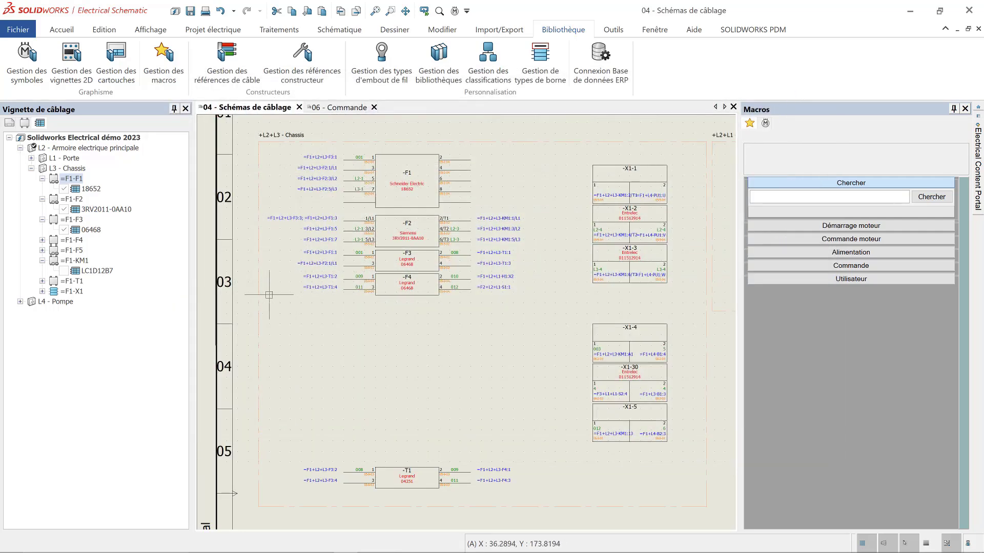
- Insert the =F1-KM1 (Schneider Electric LC1D12B7) wiring vignette and place it below -F4
{"action": "right_click", "coordinate": [87, 262]}
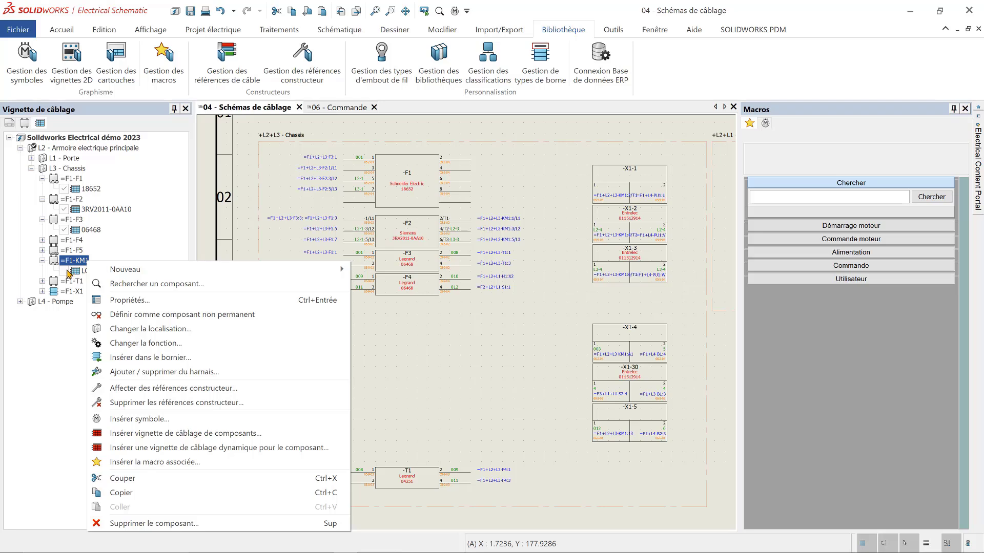
{"action": "key", "text": "Return"}
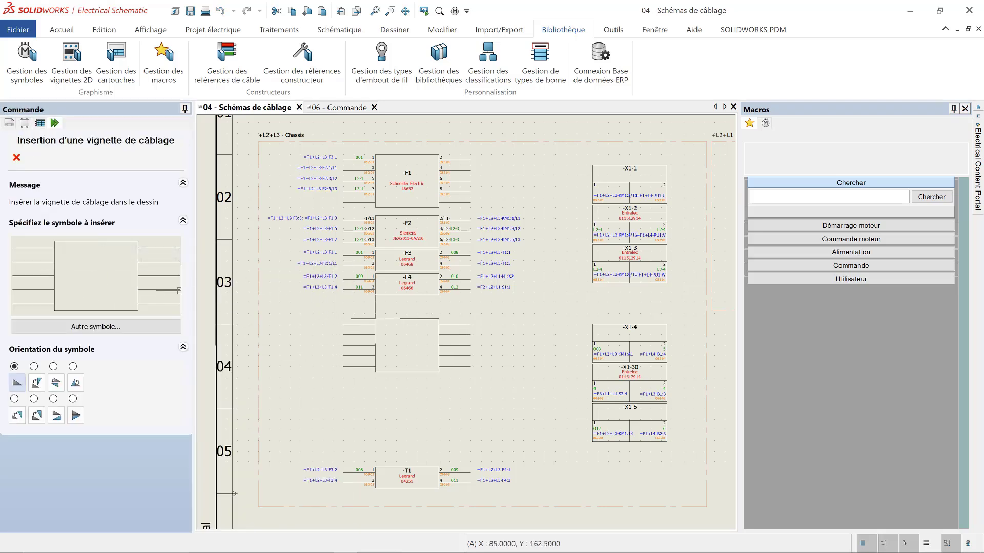
{"action": "left_click", "coordinate": [375, 318]}
{"action": "scroll", "coordinate": [374, 318], "scroll_direction": "up", "scroll_amount": 1}
{"action": "scroll", "coordinate": [369, 320], "scroll_direction": "up", "scroll_amount": 1}
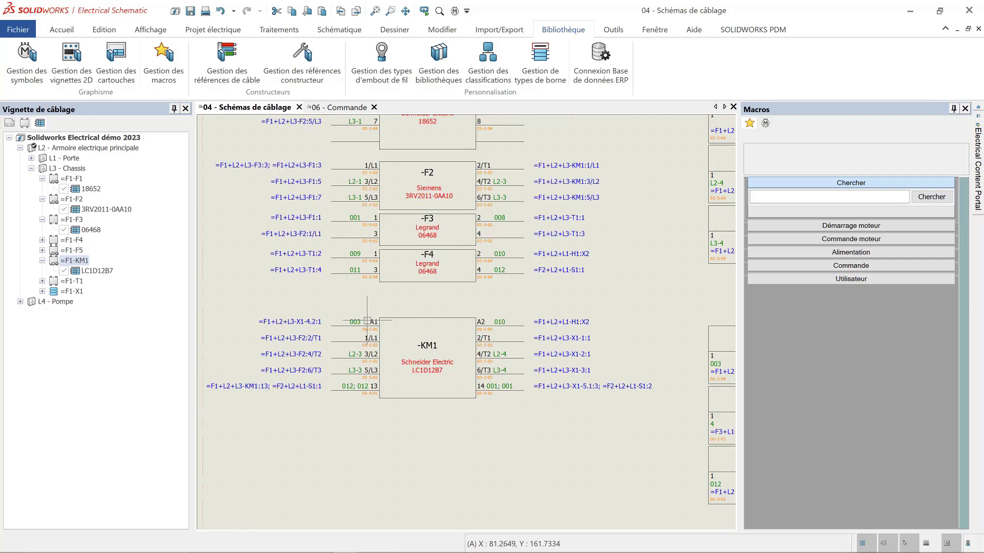